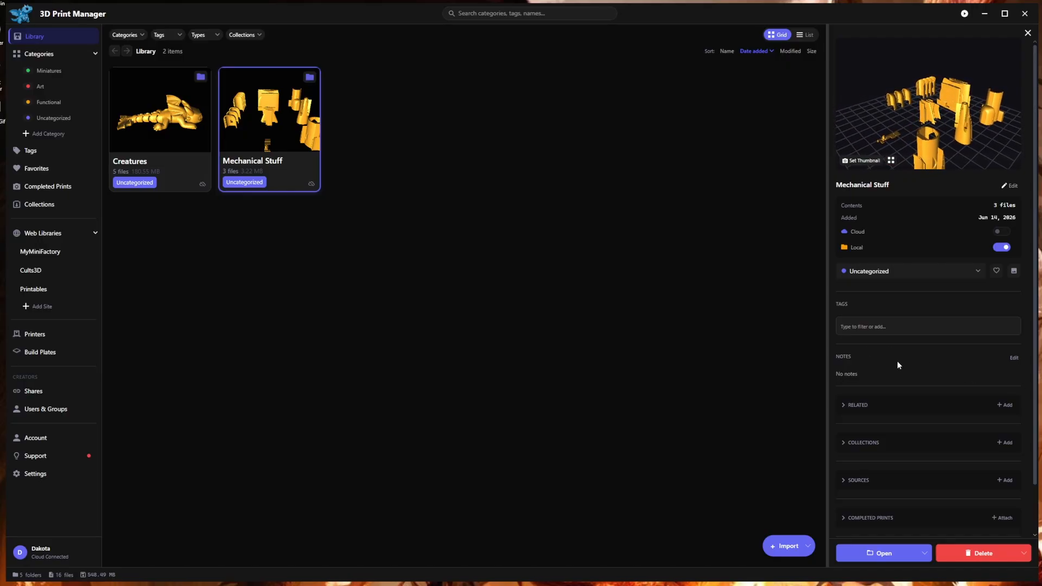
pyautogui.click(803, 547)
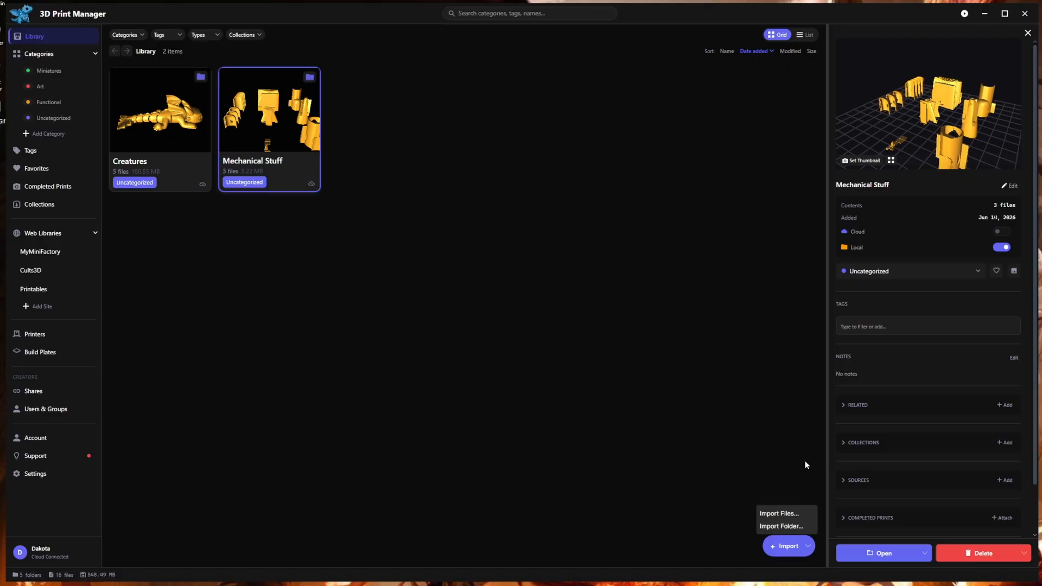
pyautogui.click(779, 514)
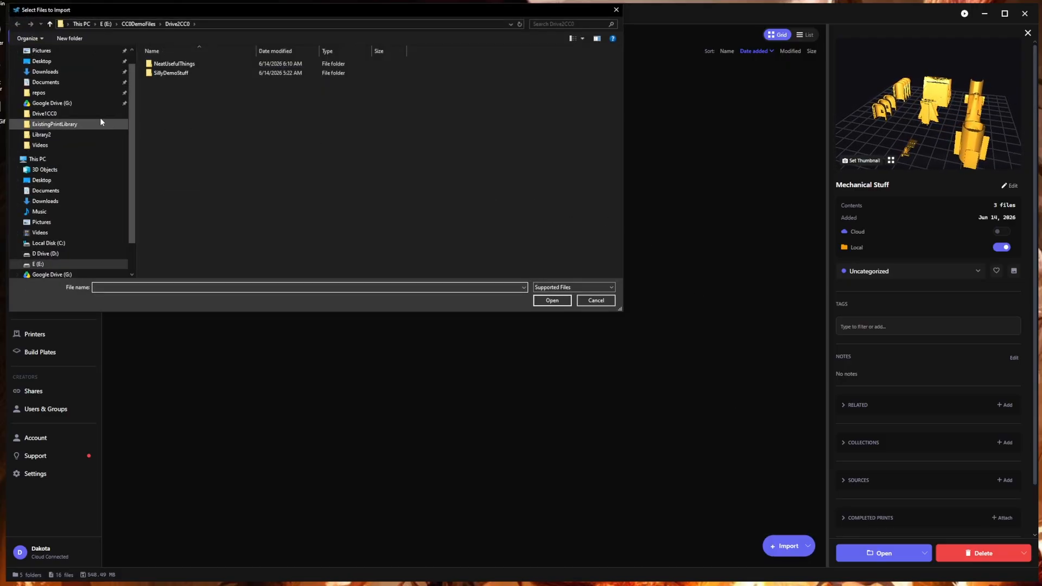
pyautogui.click(70, 69)
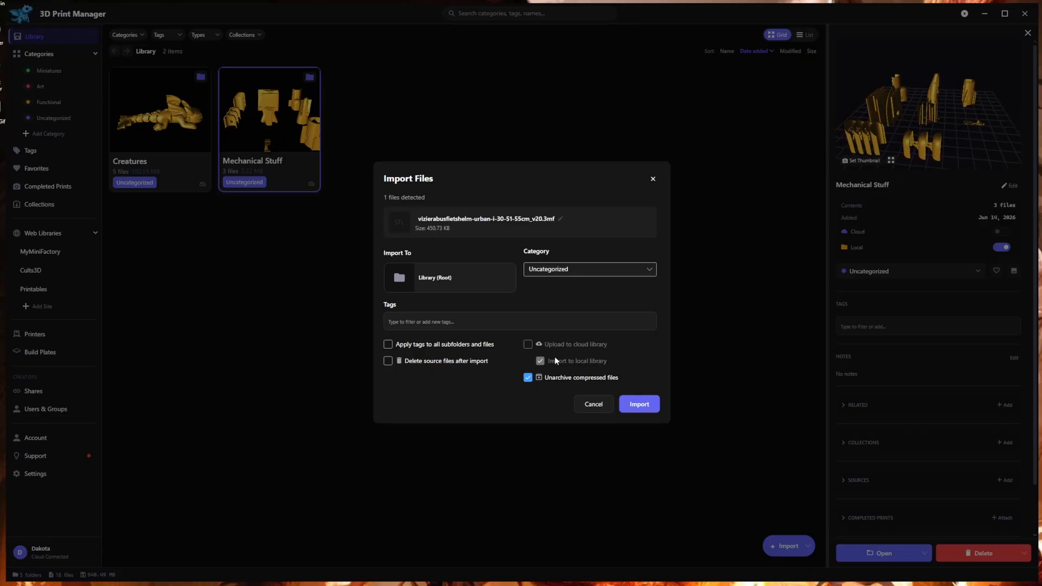
pyautogui.click(592, 403)
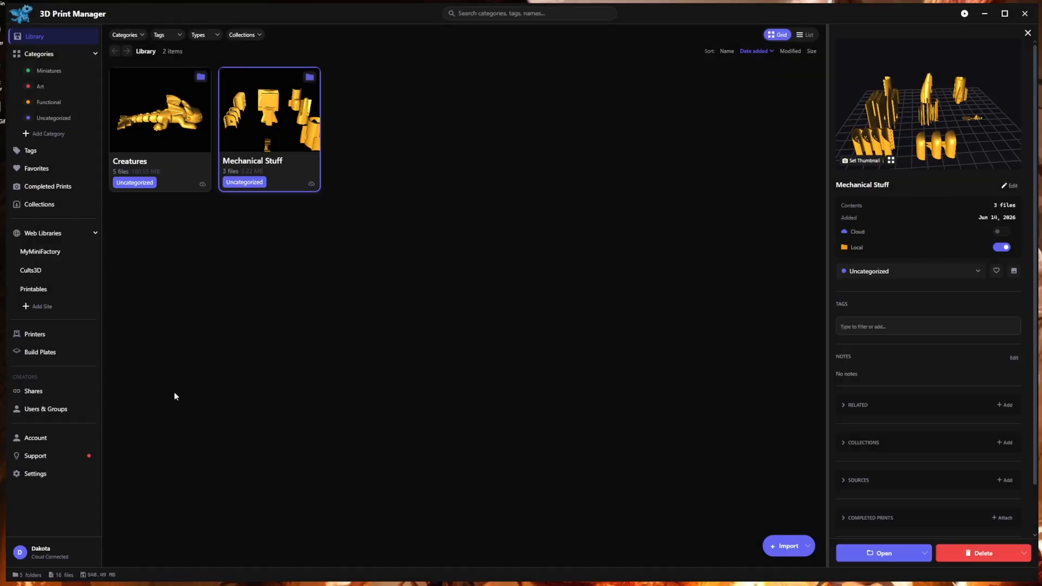
# - Turn off auto-generated thumbnails for imported files in the import settings
pyautogui.click(18, 476)
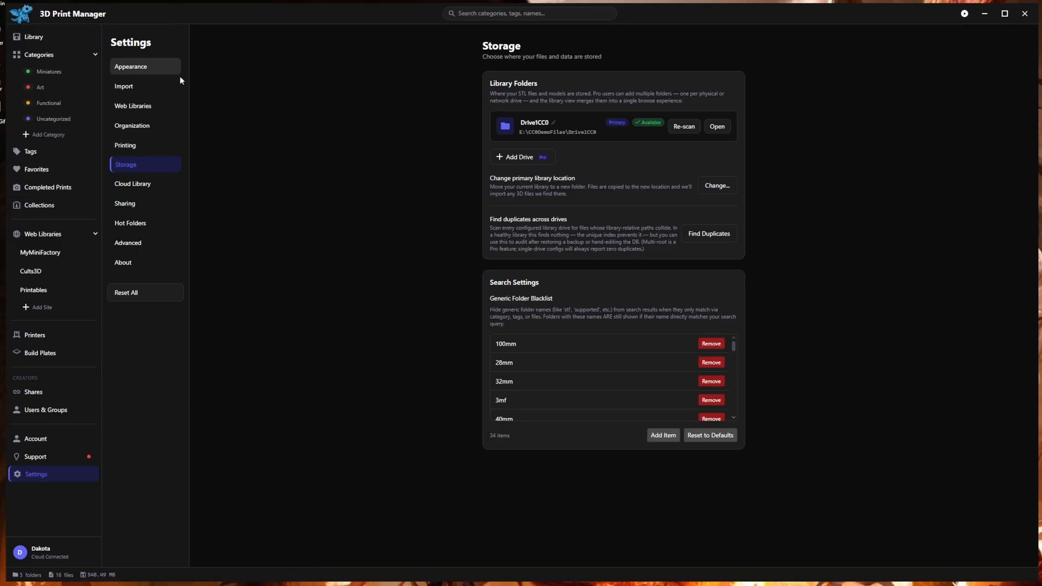
pyautogui.click(158, 87)
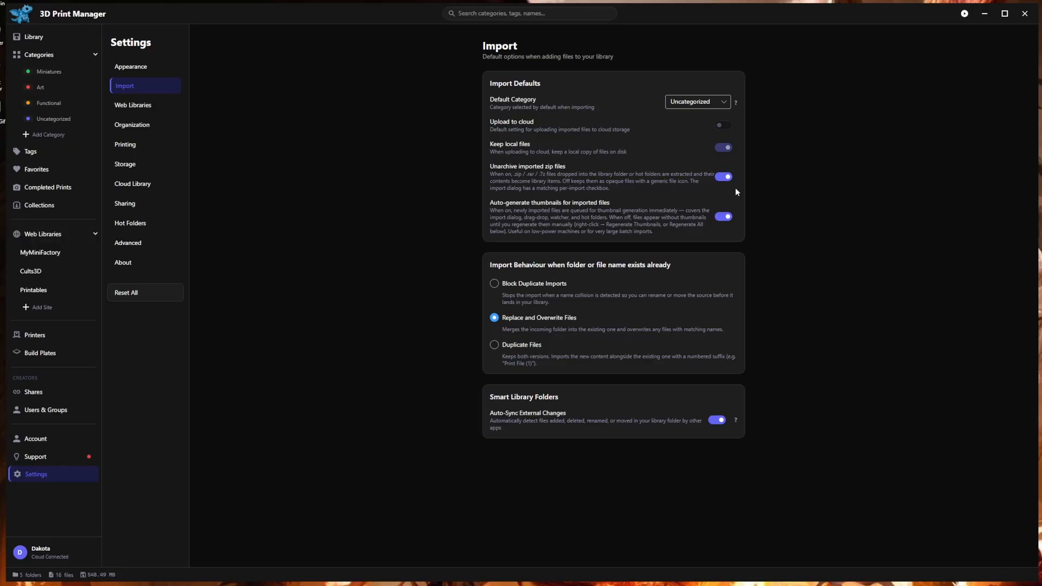
pyautogui.click(727, 215)
# - Regenerate the thumbnails of all five files in the library's Creatures folder, leaving them deselected
pyautogui.click(29, 36)
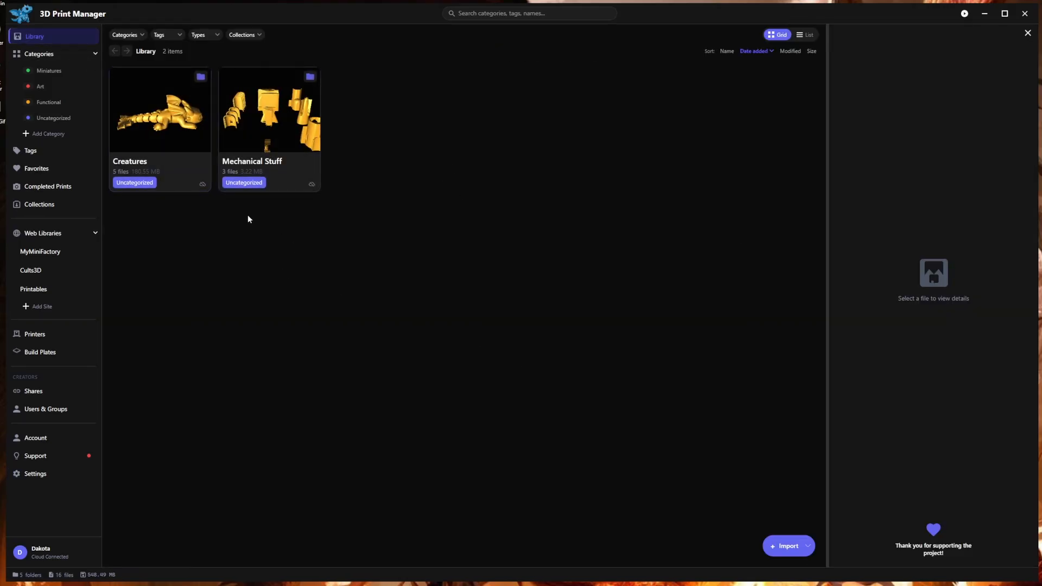
pyautogui.doubleClick(195, 172)
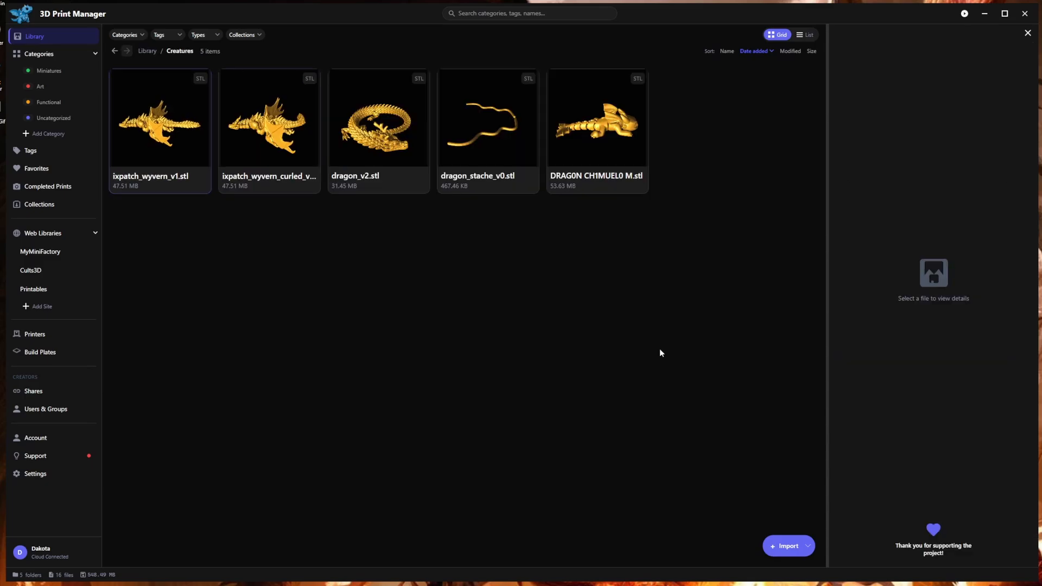
pyautogui.moveTo(753, 311); pyautogui.dragTo(27, 68)
pyautogui.rightClick(529, 194)
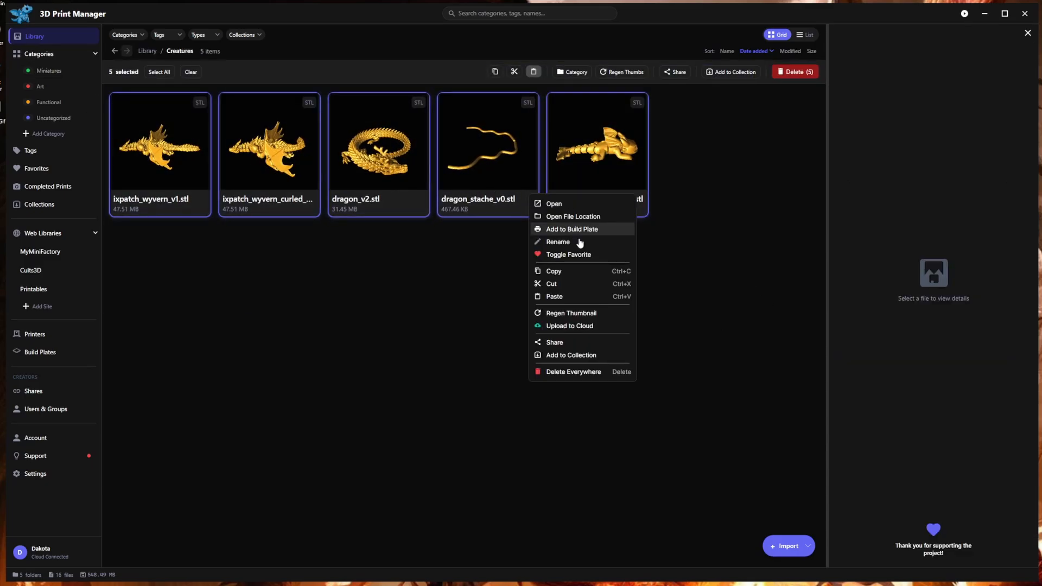
pyautogui.click(618, 314)
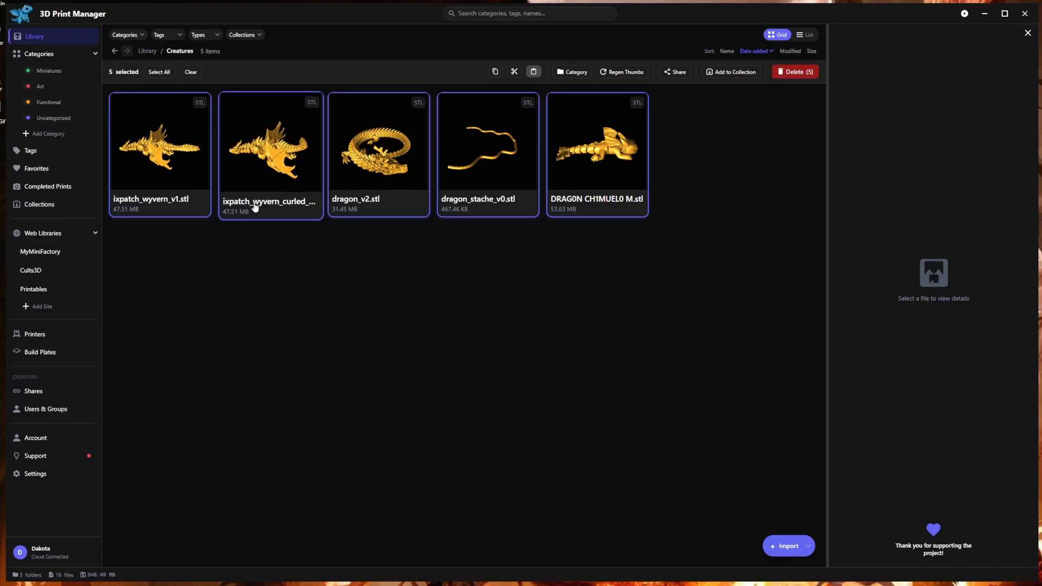
pyautogui.click(645, 294)
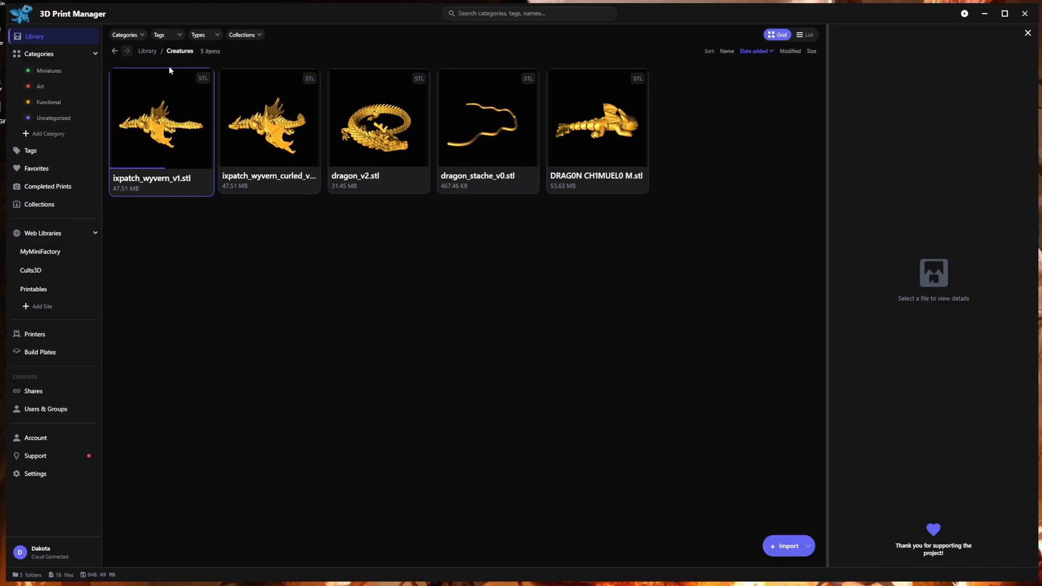
# - Navigate back and forth between the library root and the Creatures folder, ending at the library root
pyautogui.click(113, 52)
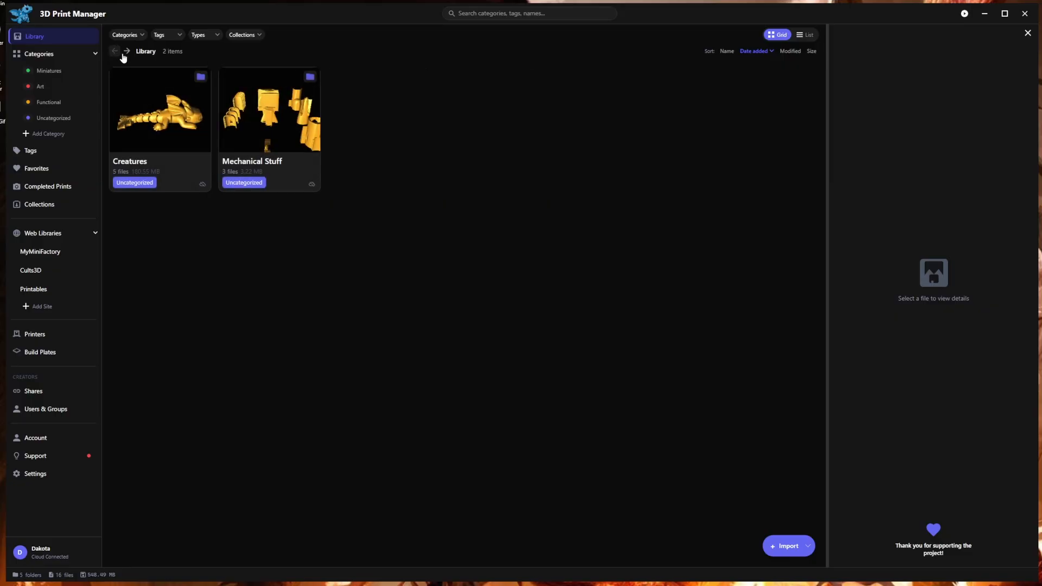
pyautogui.click(125, 52)
pyautogui.click(113, 52)
pyautogui.click(125, 52)
pyautogui.click(113, 52)
# - Reorder the categories in the organization settings to Art, Miniatures, Uncategorized, Functional, and return to the library
pyautogui.click(59, 475)
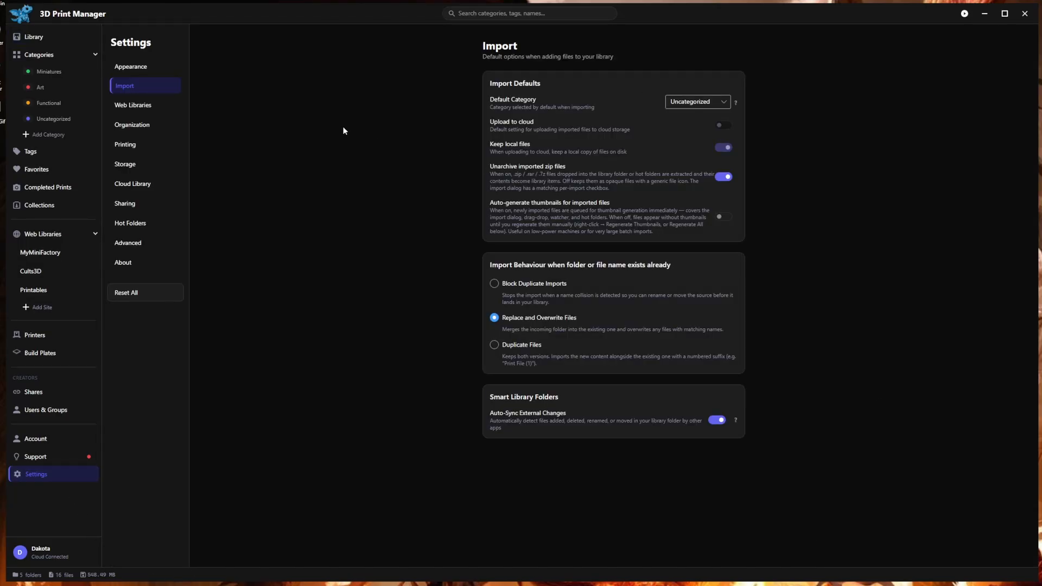
pyautogui.click(147, 66)
pyautogui.click(169, 126)
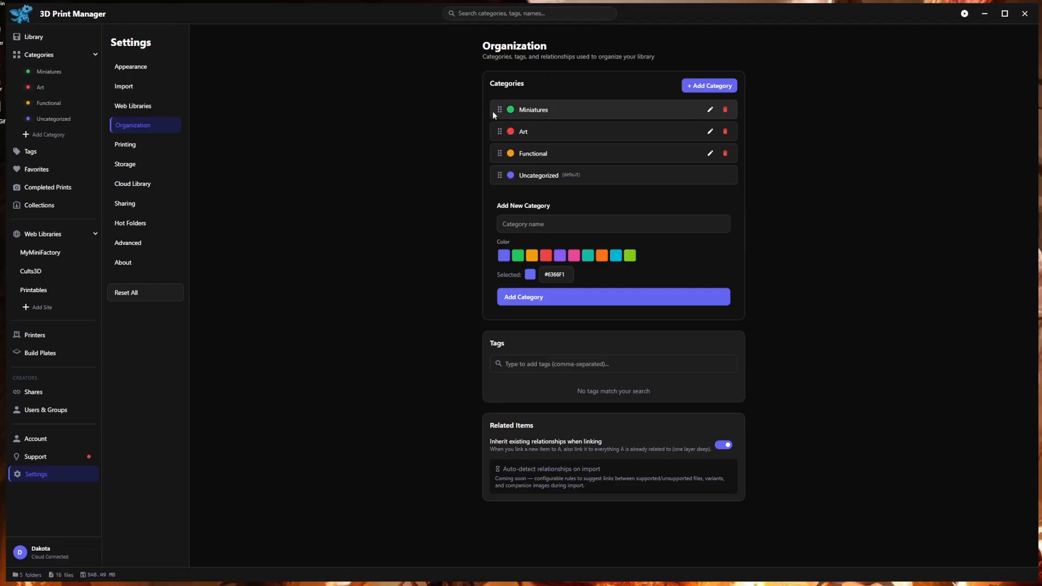
pyautogui.moveTo(498, 112); pyautogui.dragTo(503, 176)
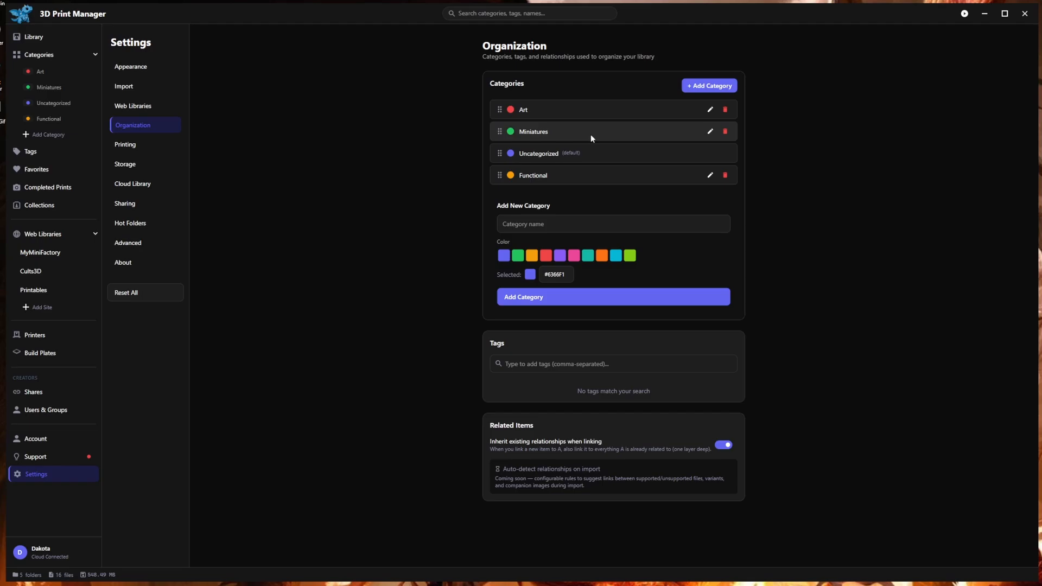
pyautogui.click(33, 37)
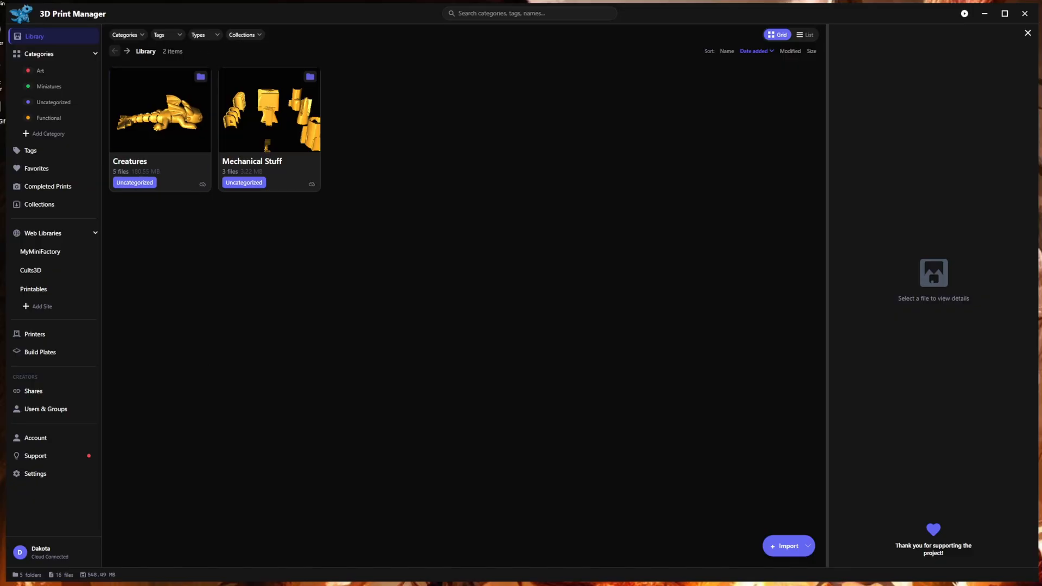
# - Review the Cloud Library storage usage and sync settings, and return to the library
pyautogui.click(33, 474)
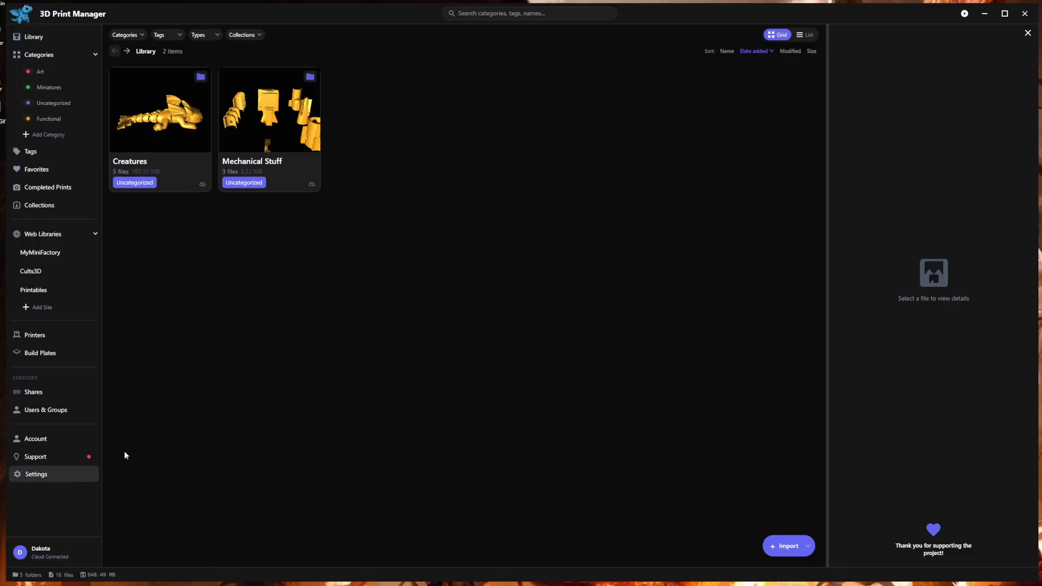
pyautogui.click(147, 186)
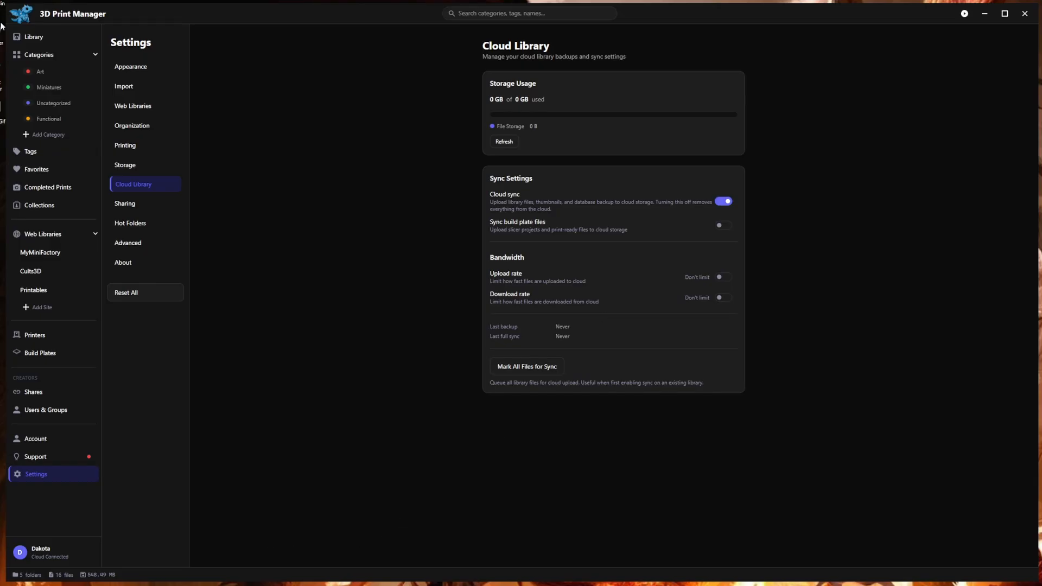
pyautogui.click(33, 36)
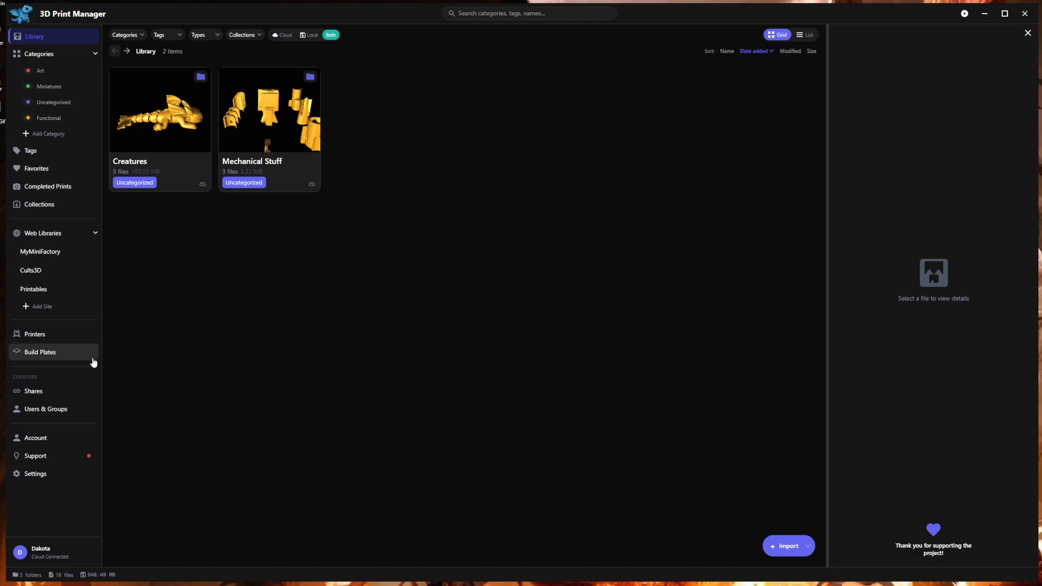
# - Look through the support pages for the roadmap, monthly development recap and release notes, and return to the library
pyautogui.click(81, 455)
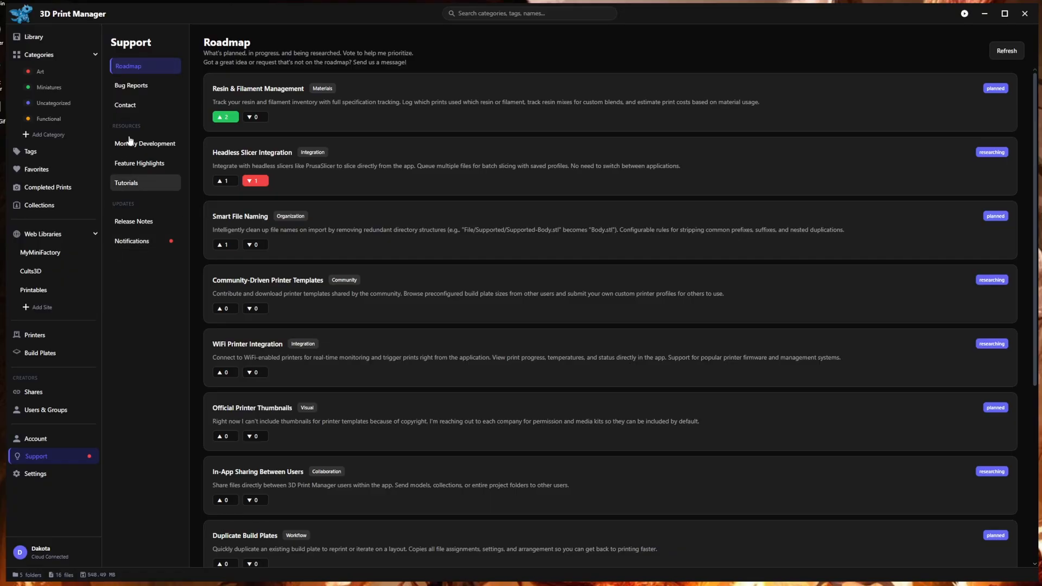
pyautogui.click(145, 143)
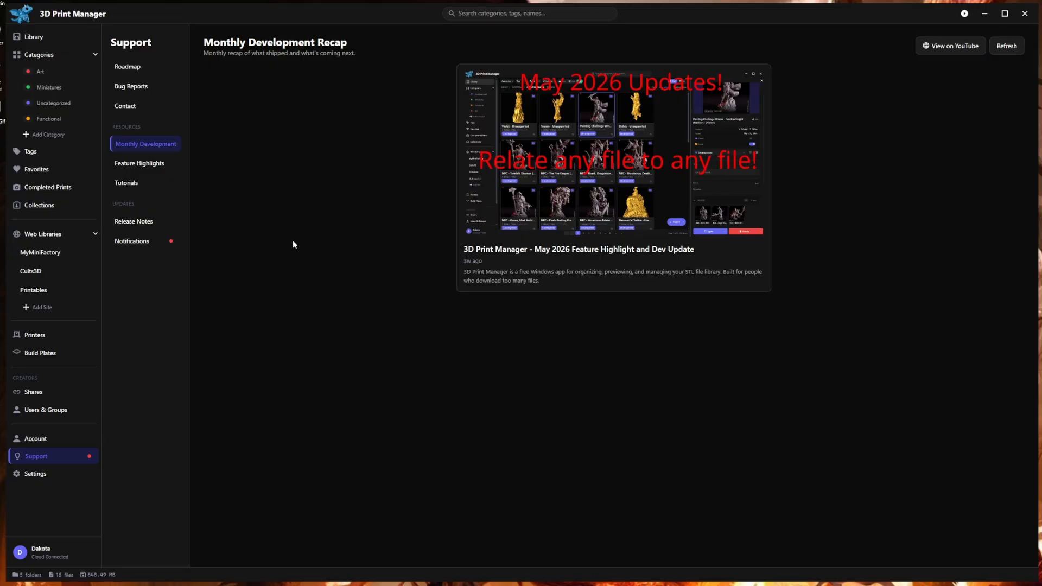
pyautogui.click(164, 227)
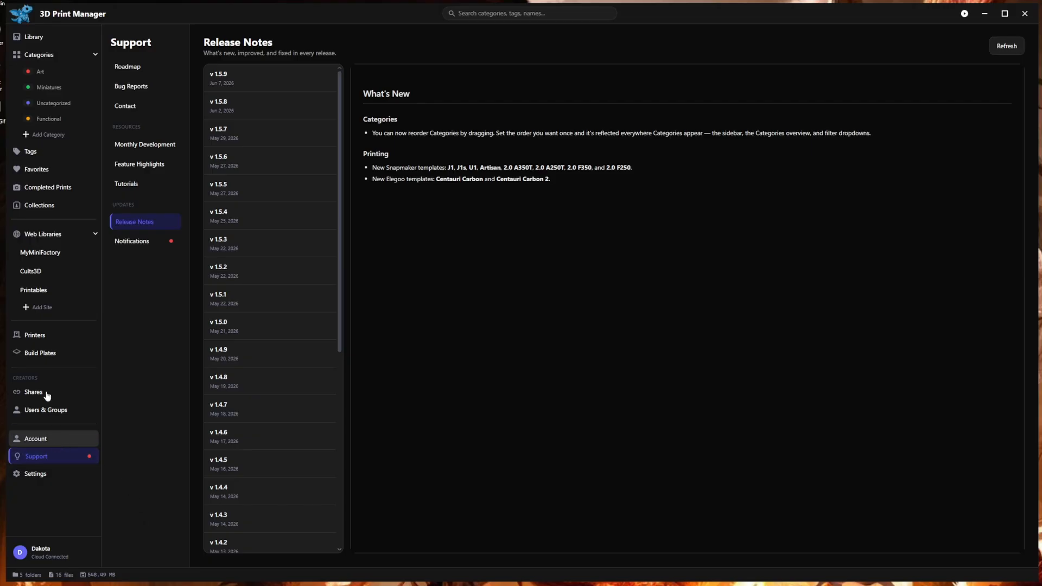
pyautogui.click(52, 33)
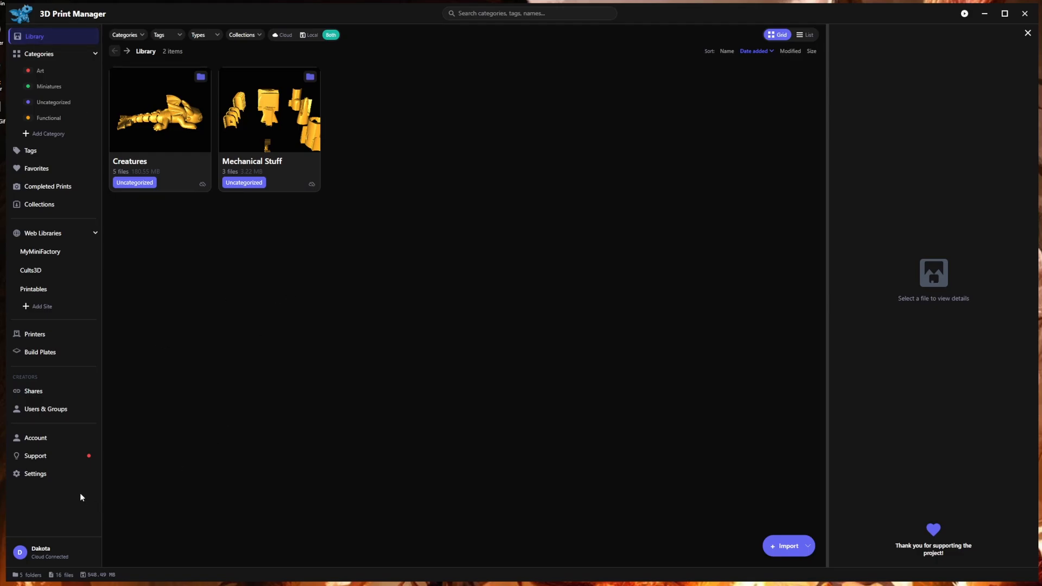
# - Add the folder E:\CC0DemoFiles\Drive2CC0 as a second library drive in the storage settings
pyautogui.click(63, 477)
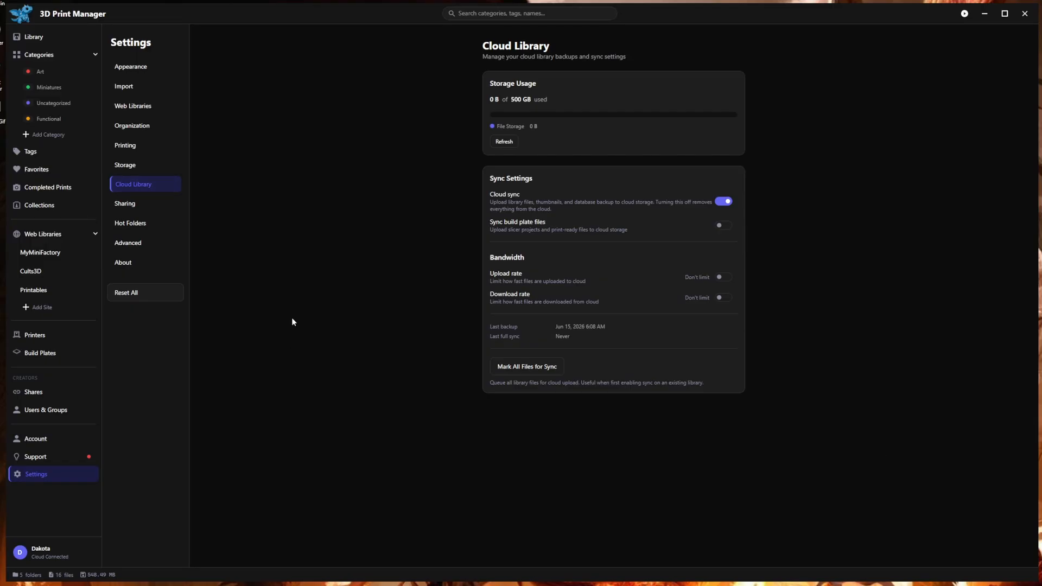
pyautogui.click(161, 166)
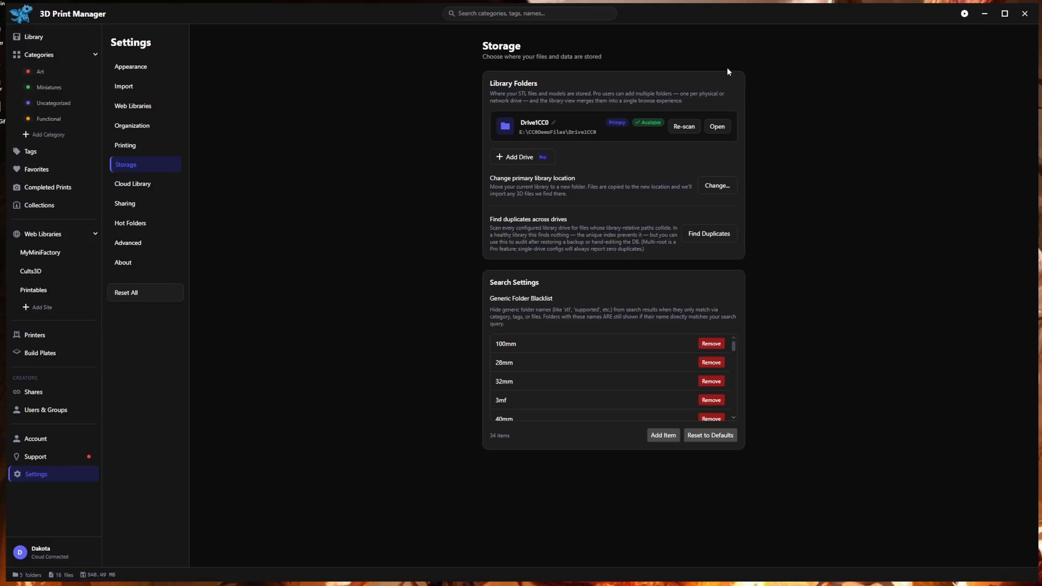
pyautogui.click(519, 158)
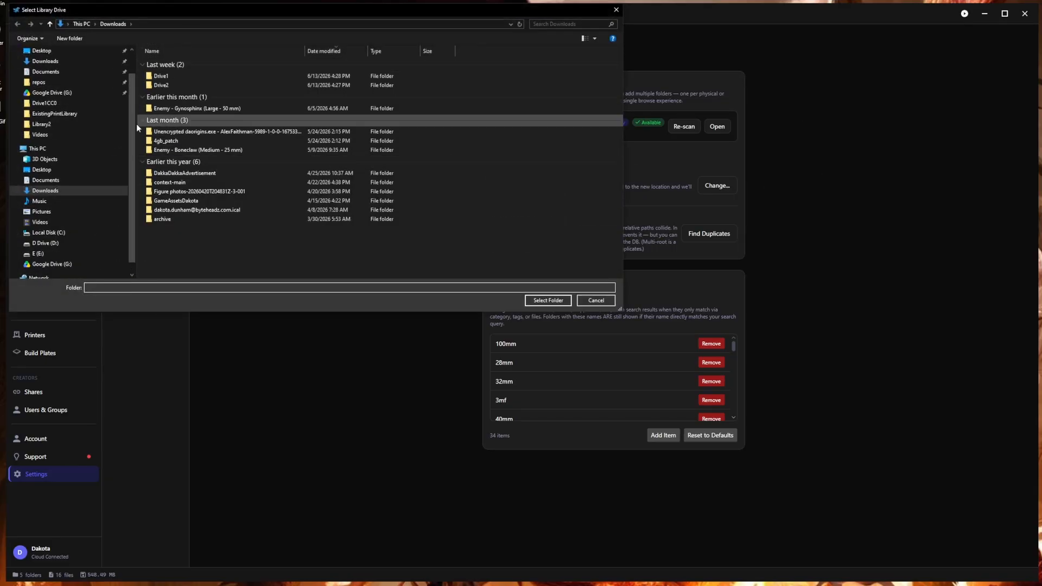
pyautogui.click(68, 252)
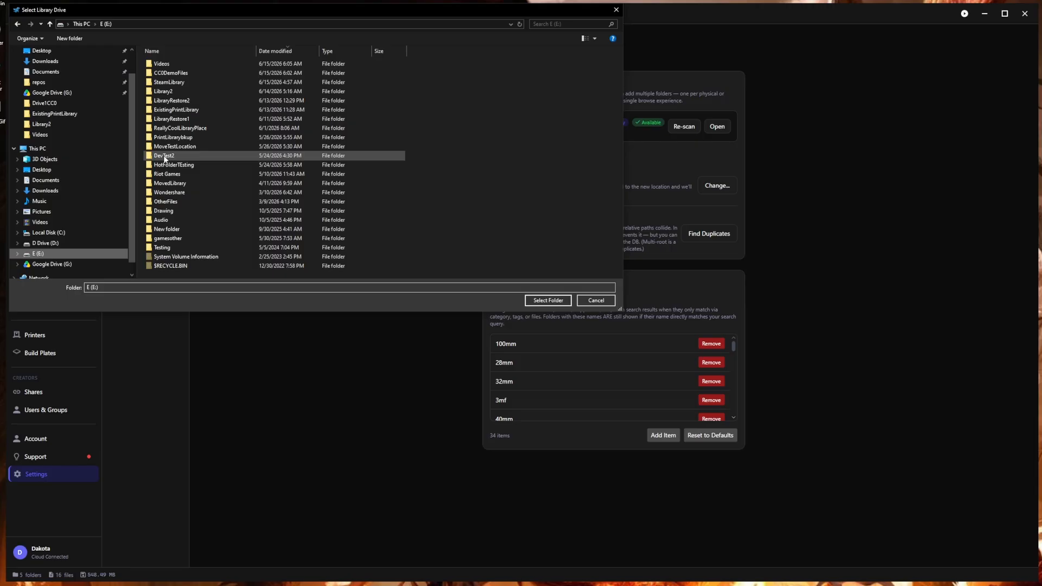
pyautogui.click(219, 74)
pyautogui.doubleClick(218, 74)
pyautogui.click(218, 74)
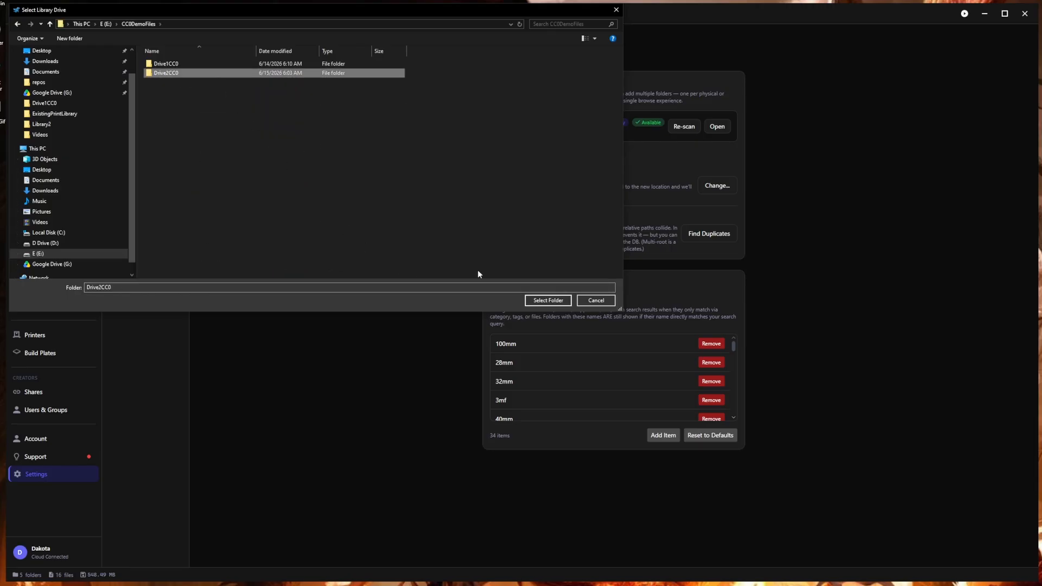
pyautogui.click(548, 300)
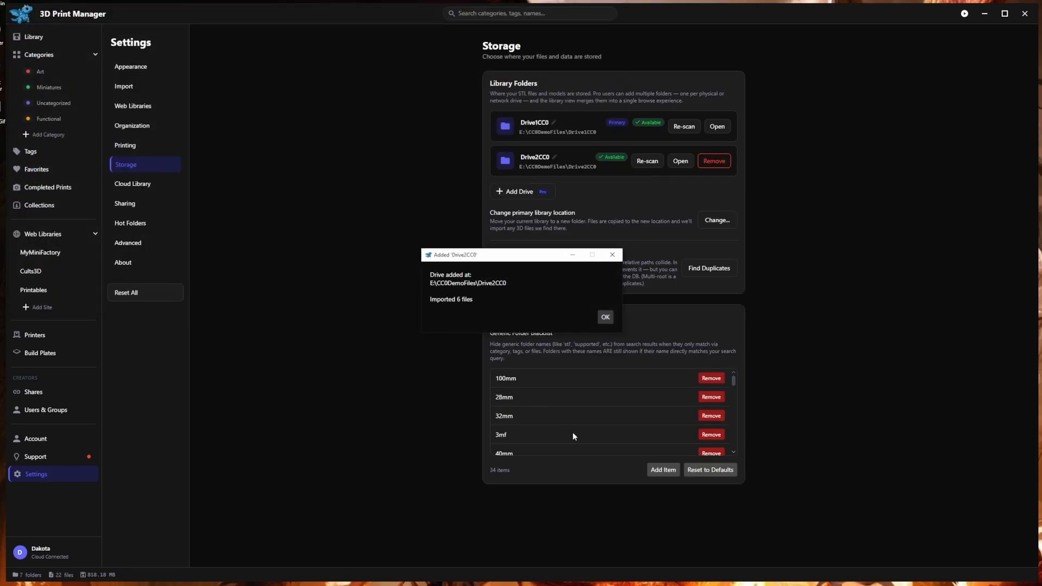
pyautogui.click(605, 317)
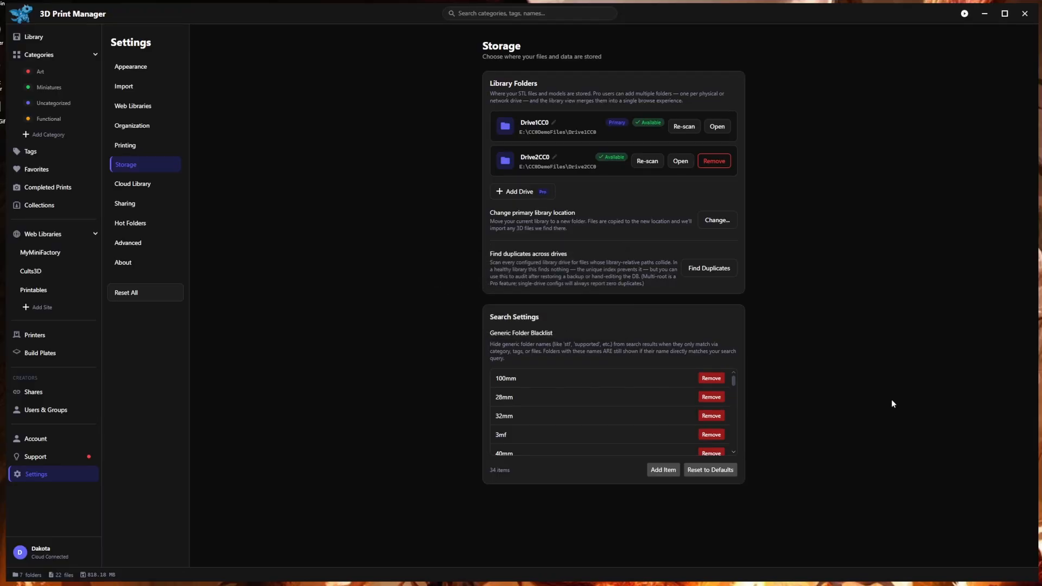
# - Look inside the SillyDemoStuff folder from the second drive, and go back to the library root
pyautogui.click(69, 40)
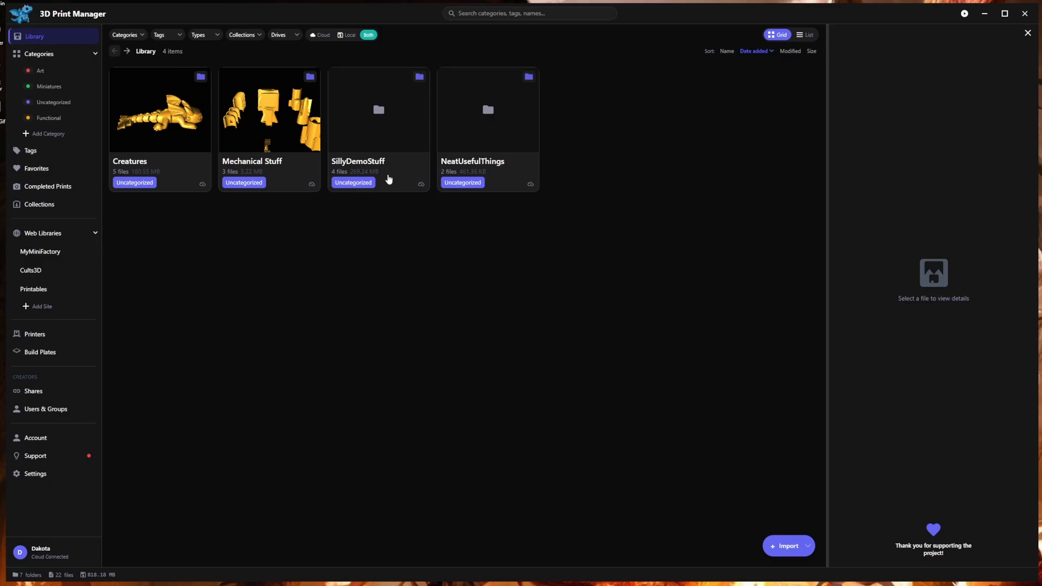
pyautogui.doubleClick(399, 165)
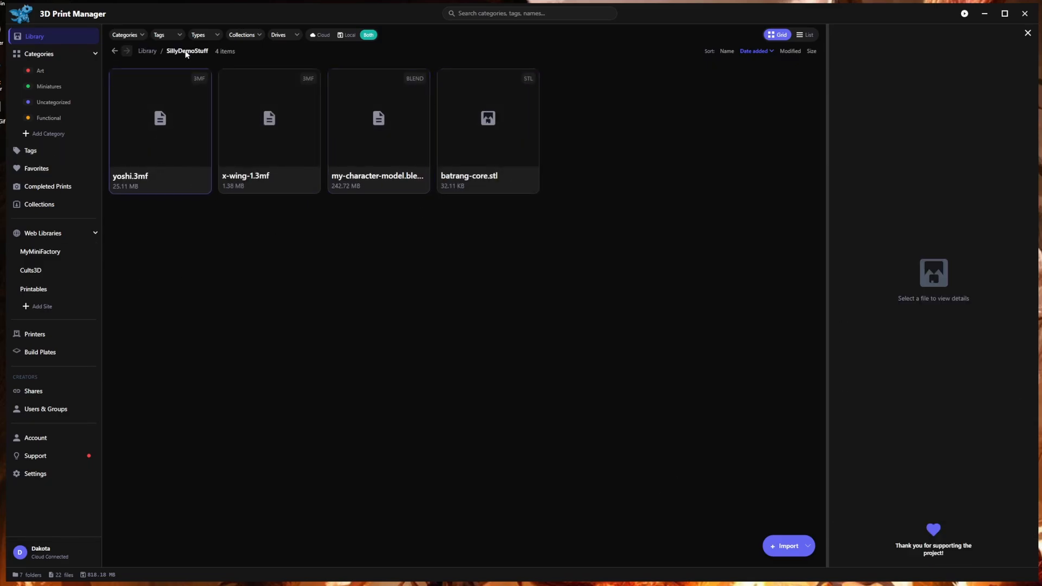
pyautogui.click(147, 51)
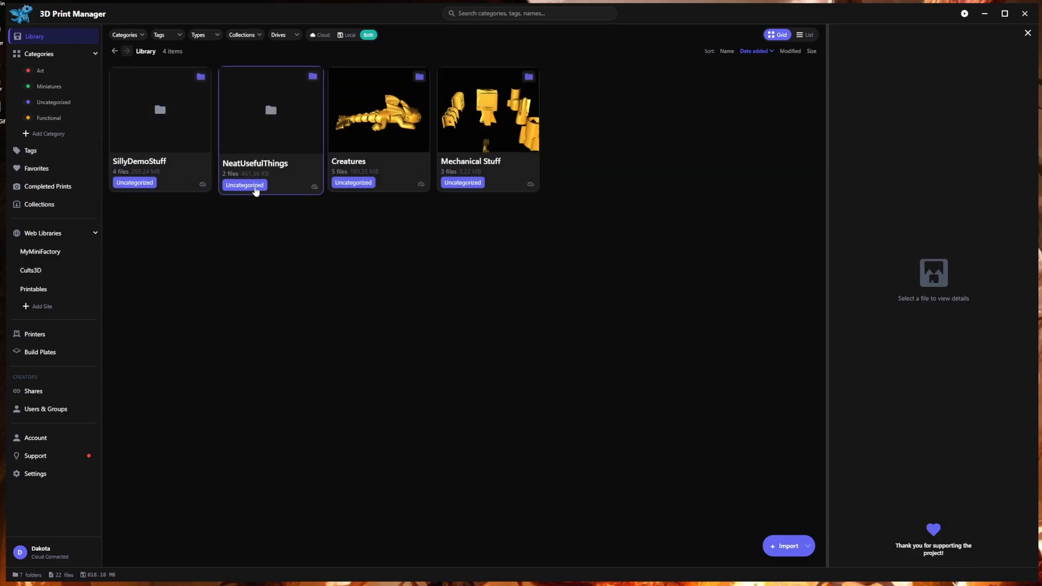
# - Regenerate the thumbnails of all four files in the SillyDemoStuff folder
pyautogui.doubleClick(189, 174)
pyautogui.moveTo(619, 214); pyautogui.dragTo(102, 104)
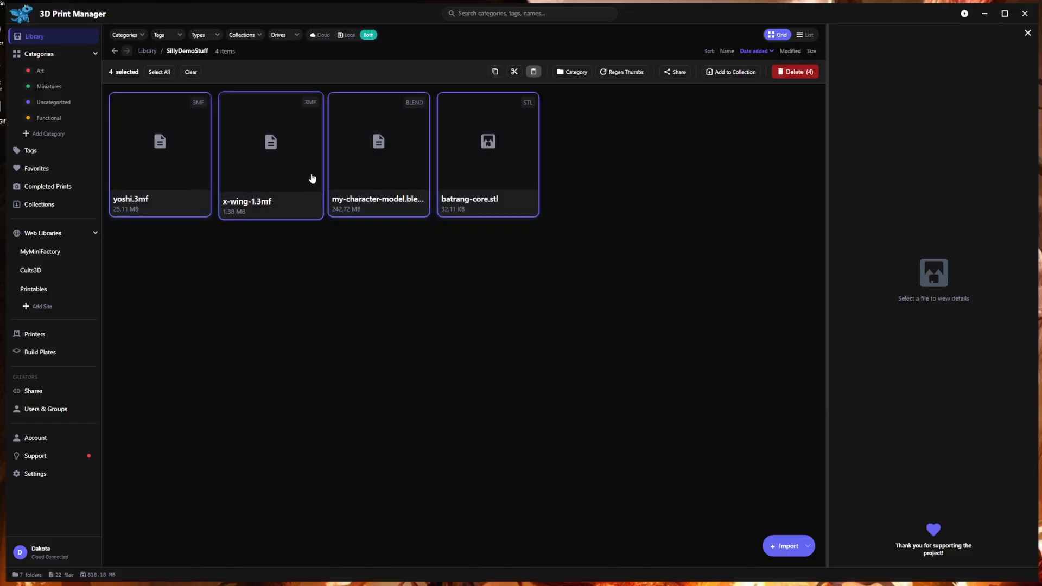
pyautogui.rightClick(311, 177)
pyautogui.click(627, 76)
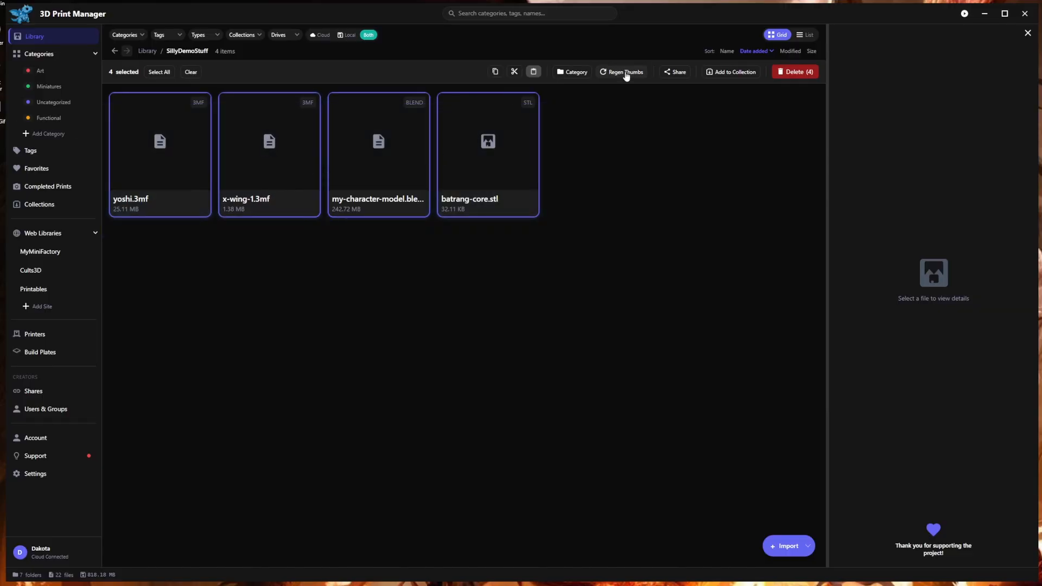
# - Run thumbnail regeneration for the selected SillyDemoStuff files, look inside the NeatUsefulThings folder, and return to the library root
pyautogui.click(625, 75)
pyautogui.click(330, 358)
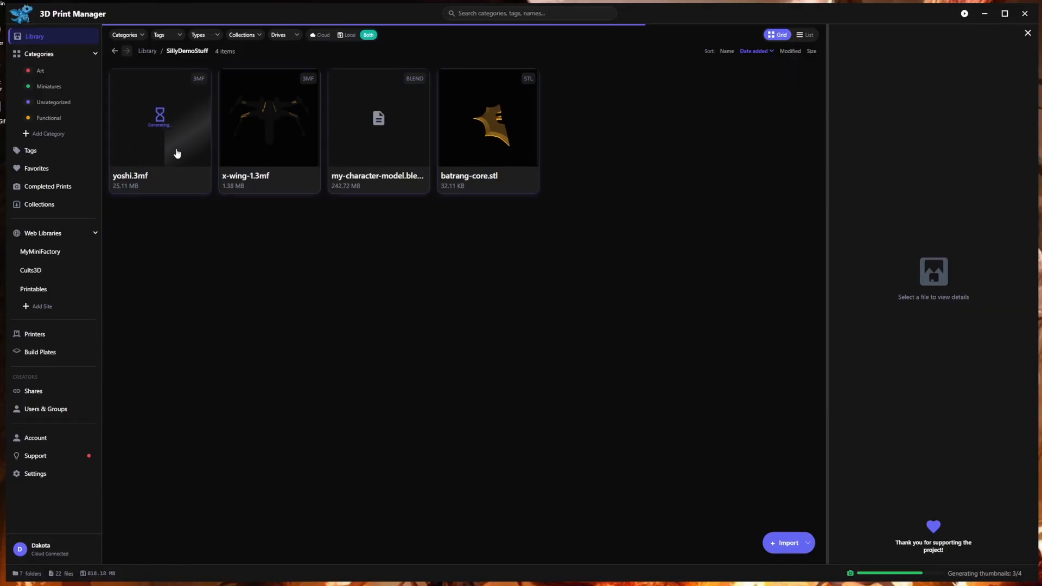
pyautogui.click(147, 51)
pyautogui.click(298, 182)
pyautogui.doubleClick(297, 183)
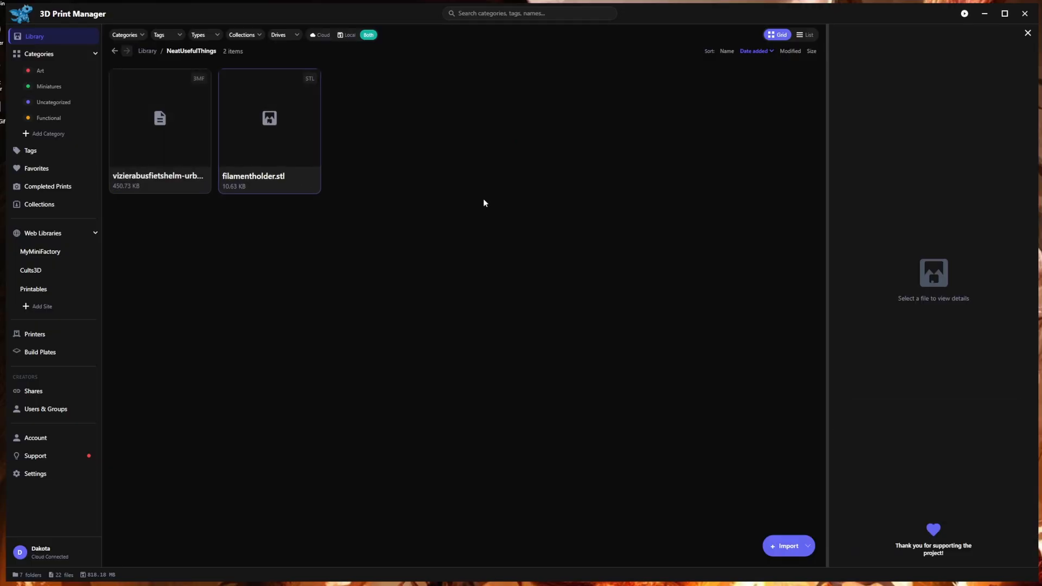
pyautogui.hotkey('alt', 'Left')
# - Move the Creatures folder from Drive1CC0 to Drive2CC0 and clear the selection
pyautogui.click(362, 178)
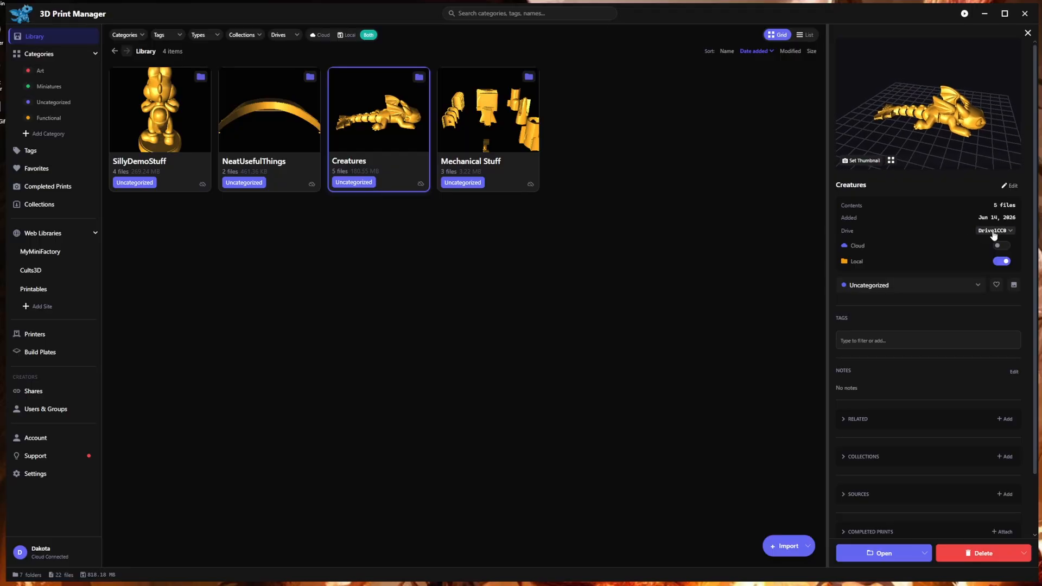
pyautogui.click(275, 167)
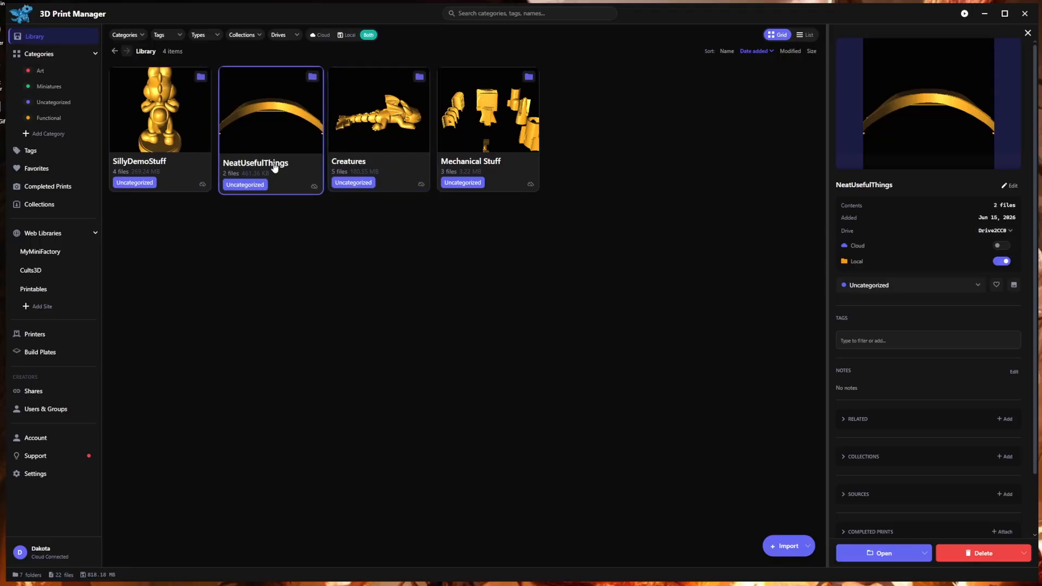
pyautogui.click(402, 179)
pyautogui.click(999, 230)
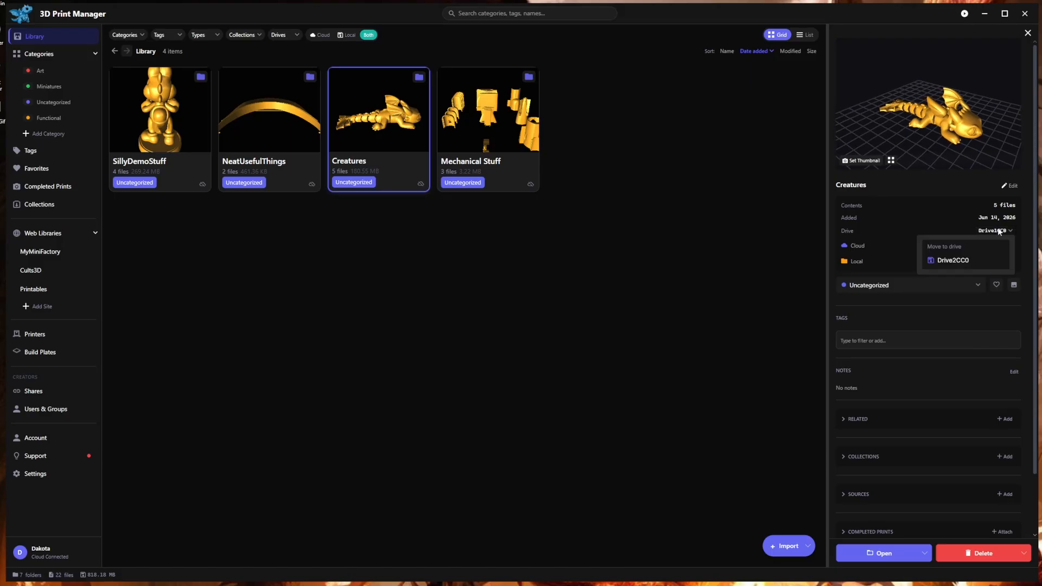
pyautogui.click(944, 259)
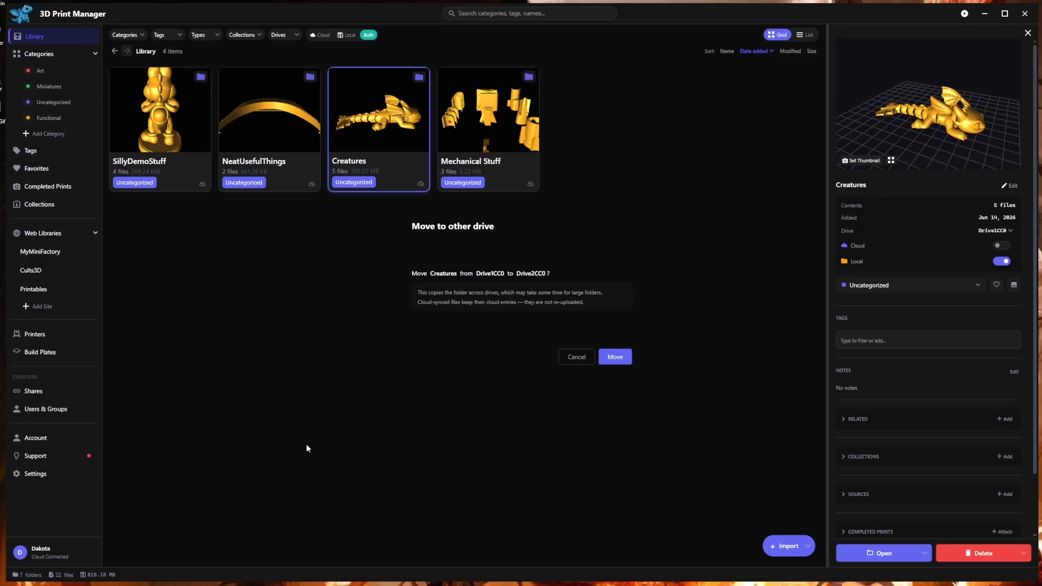
pyautogui.click(624, 358)
pyautogui.click(613, 355)
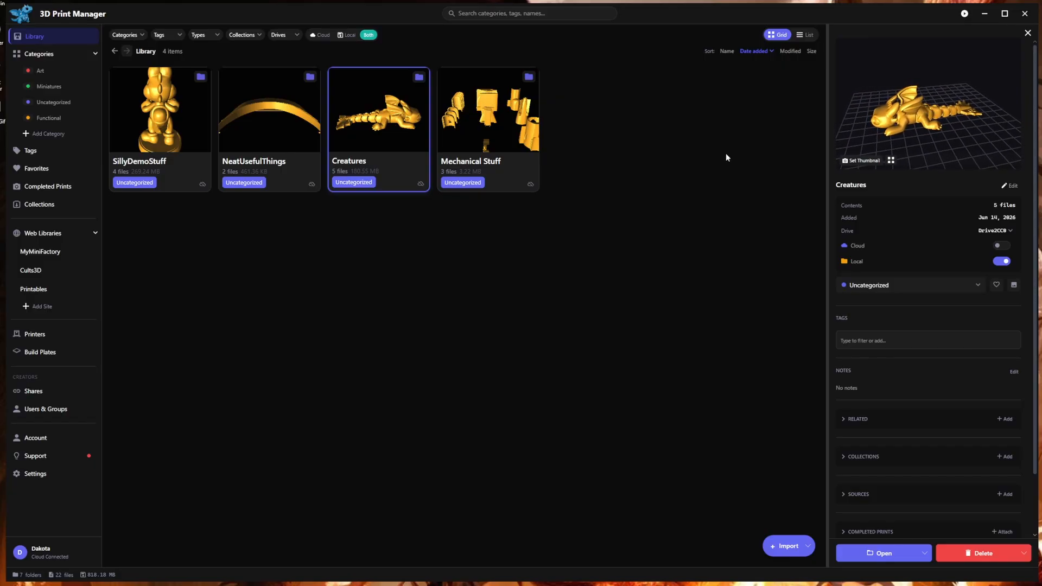
pyautogui.click(810, 120)
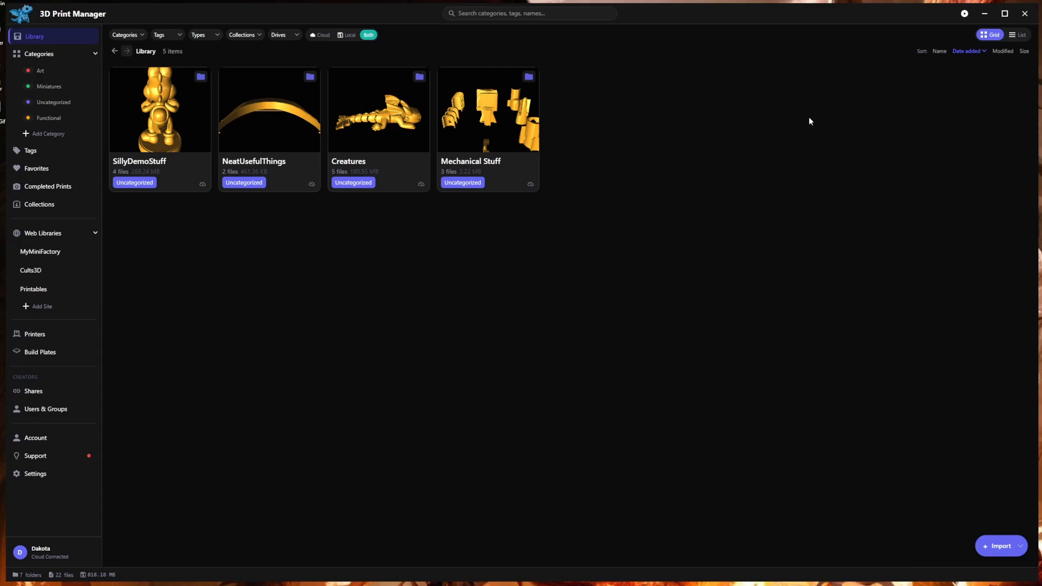
# - Remove Drive2CC0 from the library folders in the storage settings, and return to the library
pyautogui.click(49, 473)
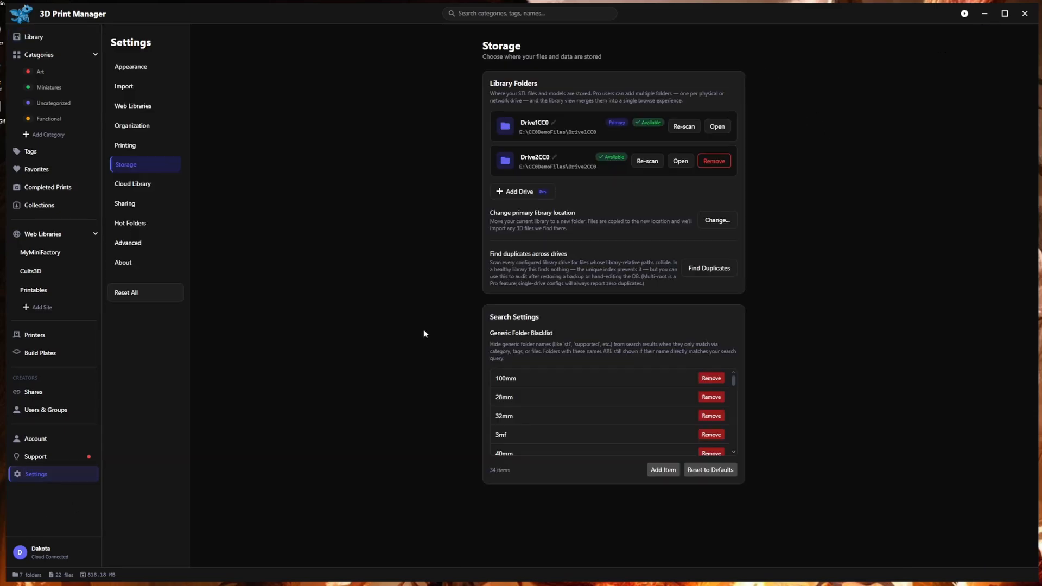
pyautogui.click(714, 161)
pyautogui.click(607, 332)
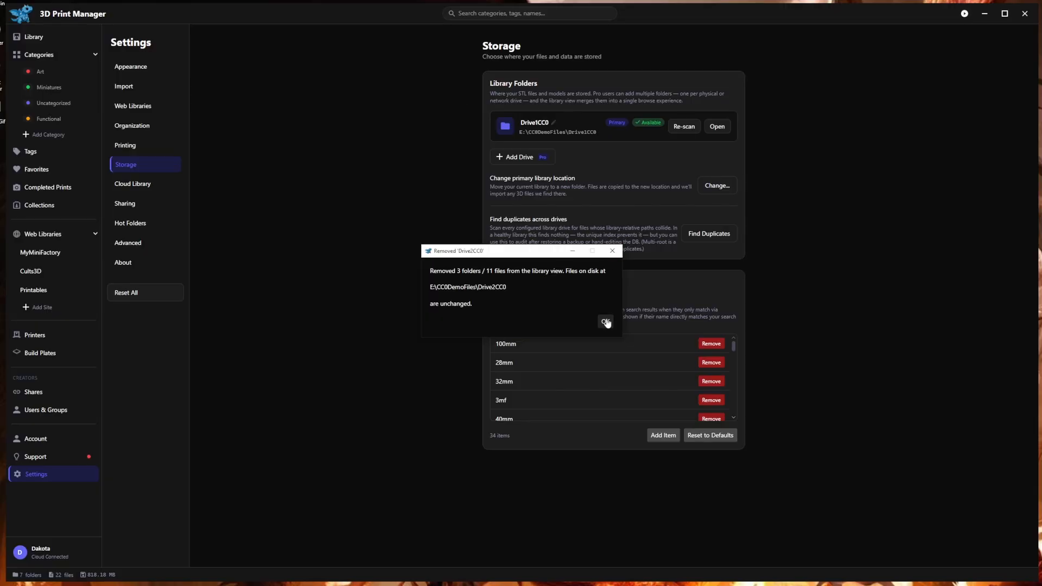
pyautogui.click(602, 320)
pyautogui.click(34, 36)
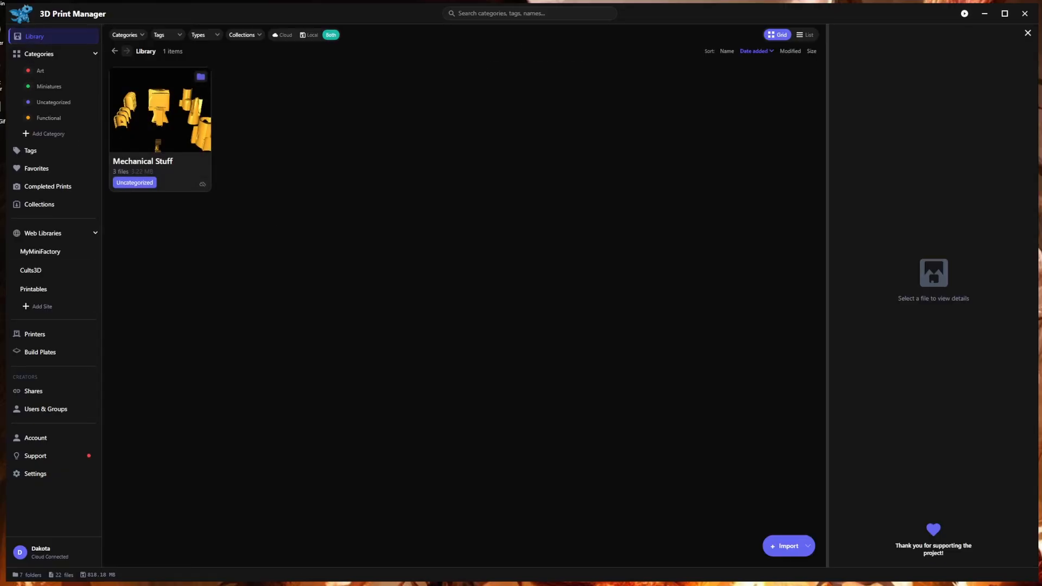
# - In File Explorer, copy the Creatures folder from E:\CC0DemoFiles\Drive2CC0 into Drive1CC0 and check the copied files
pyautogui.moveTo(141, 134)
pyautogui.moveTo(204, 579)
pyautogui.click(152, 550)
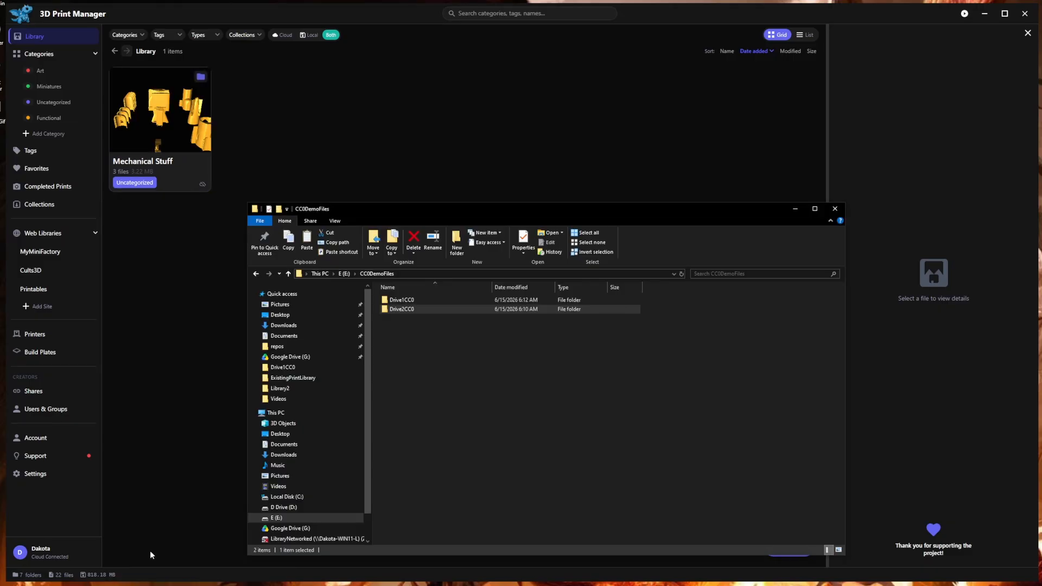
pyautogui.doubleClick(446, 310)
pyautogui.doubleClick(412, 300)
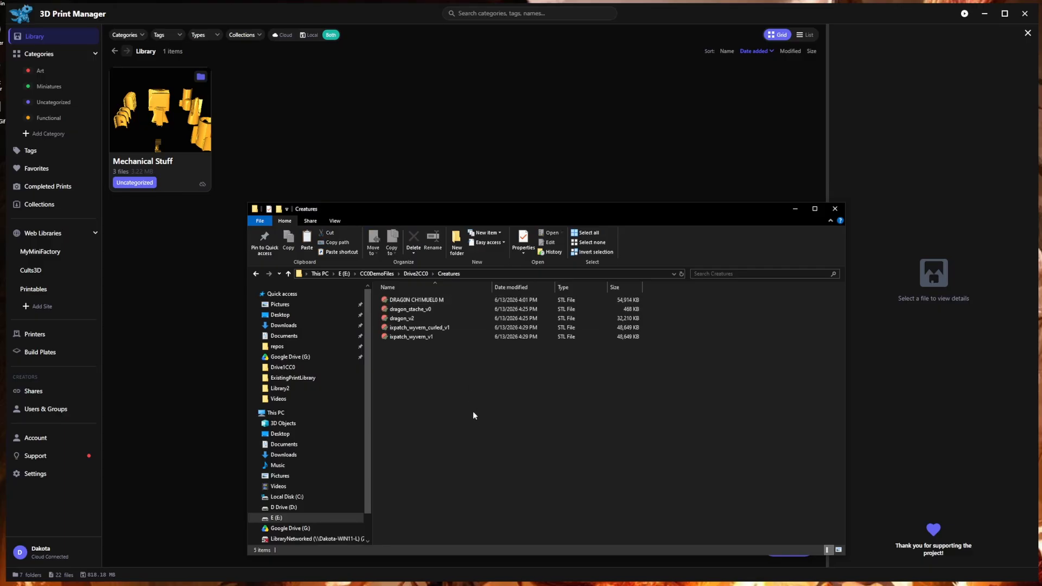
pyautogui.click(416, 274)
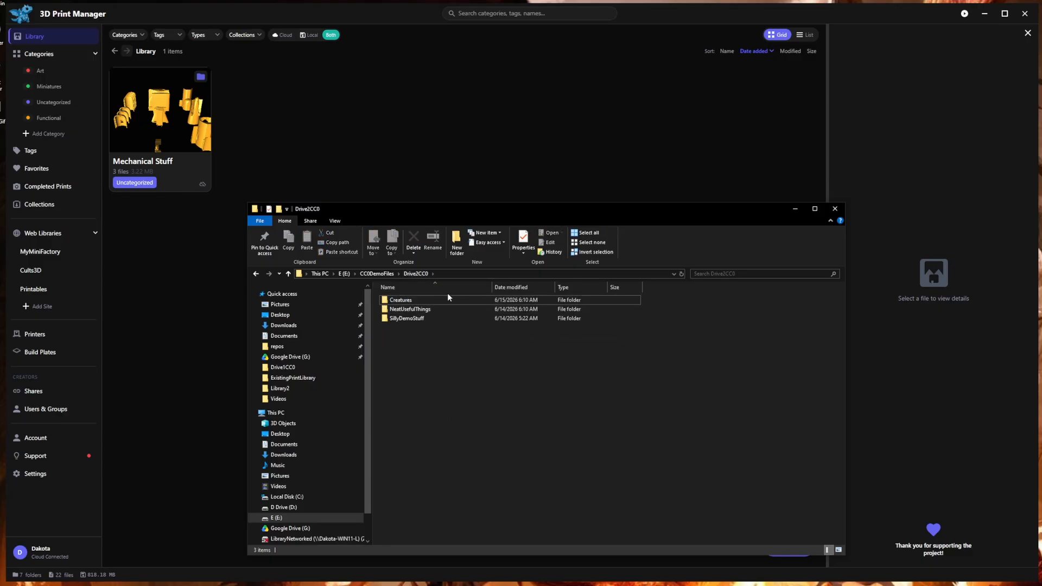
pyautogui.hotkey('alt', 'Up')
pyautogui.doubleClick(404, 300)
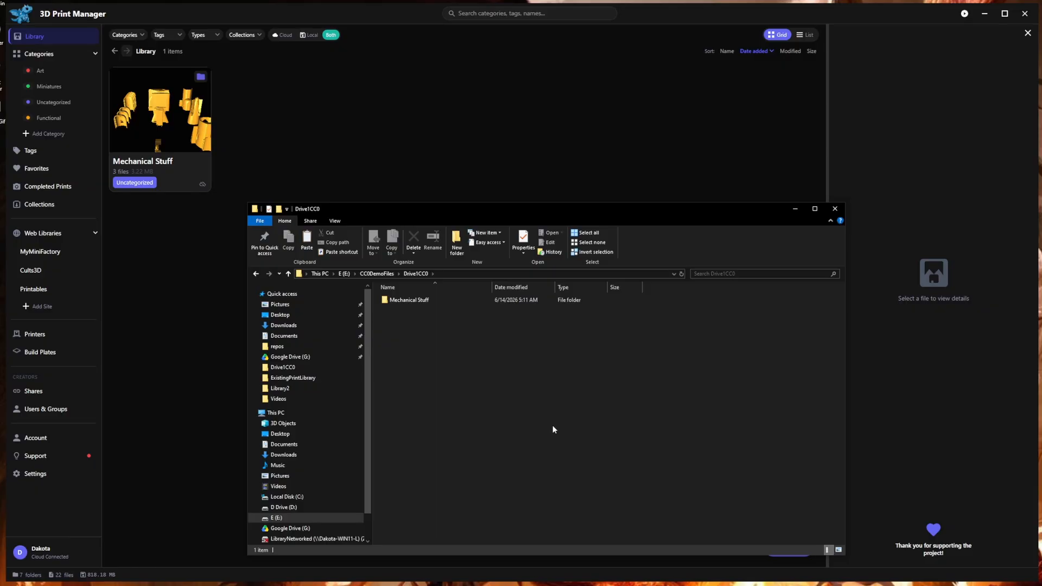
pyautogui.hotkey('ctrl', 'v')
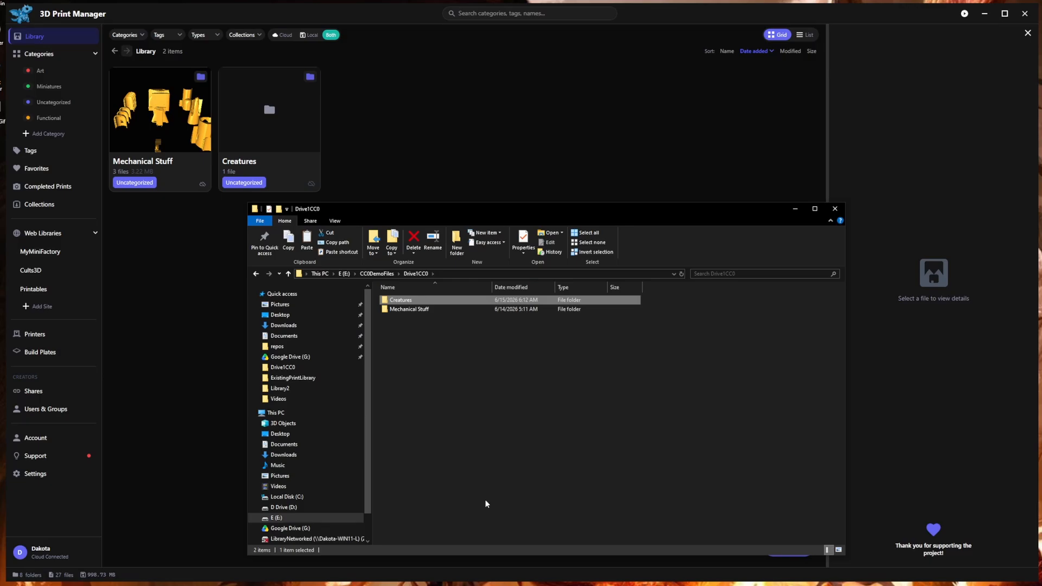
pyautogui.doubleClick(448, 302)
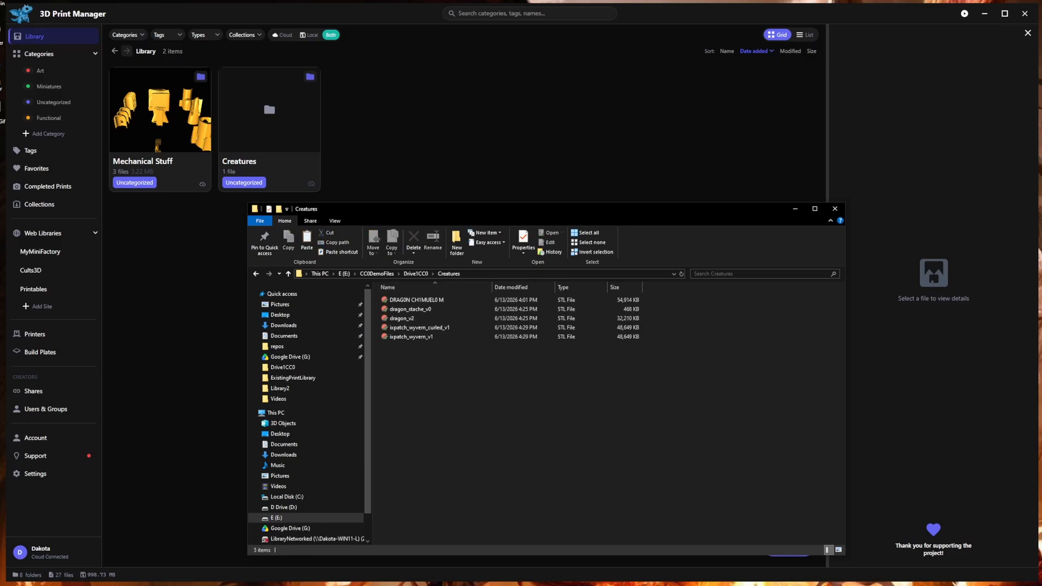
# - In 3D Print Manager, check the thumbnails of the five models in the Creatures folder, and return to the library root
pyautogui.doubleClick(268, 108)
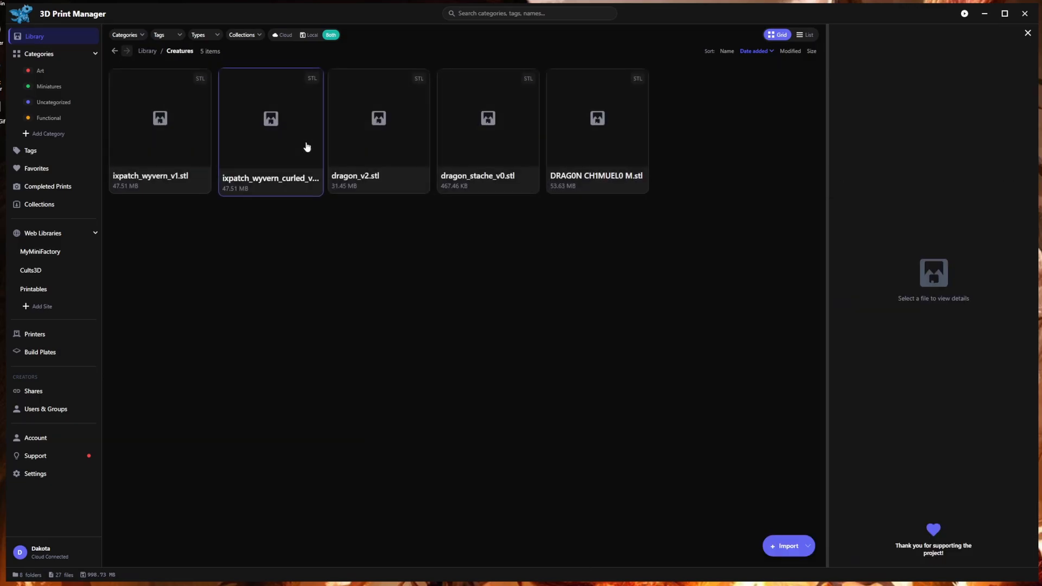
pyautogui.moveTo(765, 287); pyautogui.dragTo(128, 103)
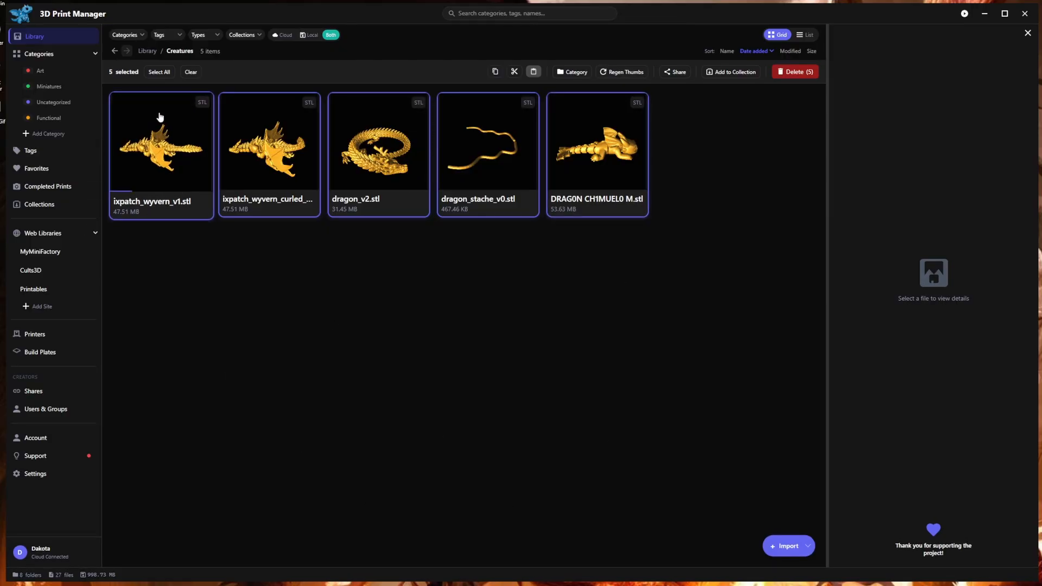
pyautogui.click(146, 51)
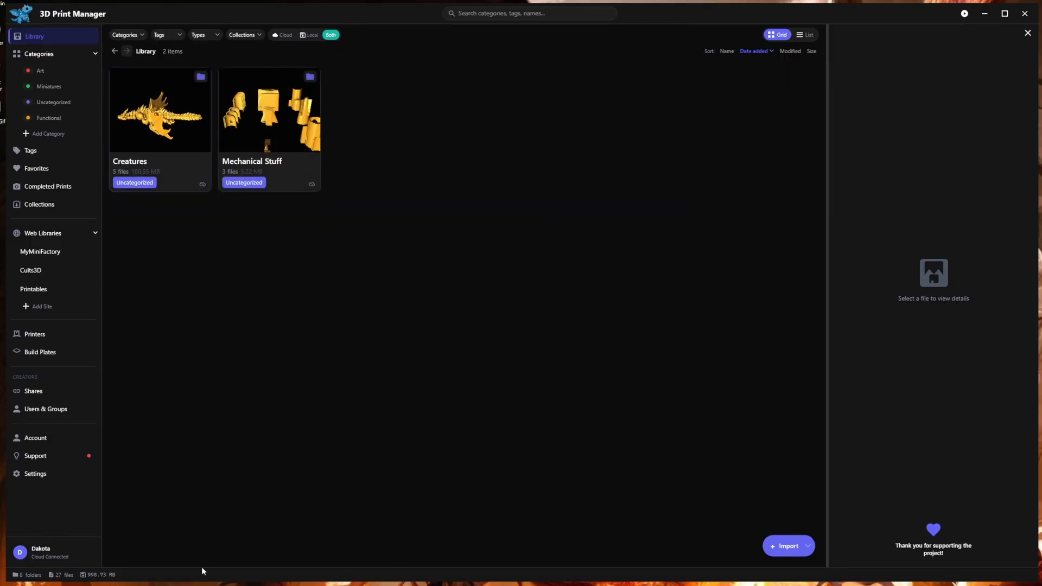
# - In File Explorer, delete dragon_v2, dragon_stache_v0 and DRAG0N CH1MUEL0 M from Drive2CC0\Creatures, and switch back to 3D Print Manager
pyautogui.click(172, 564)
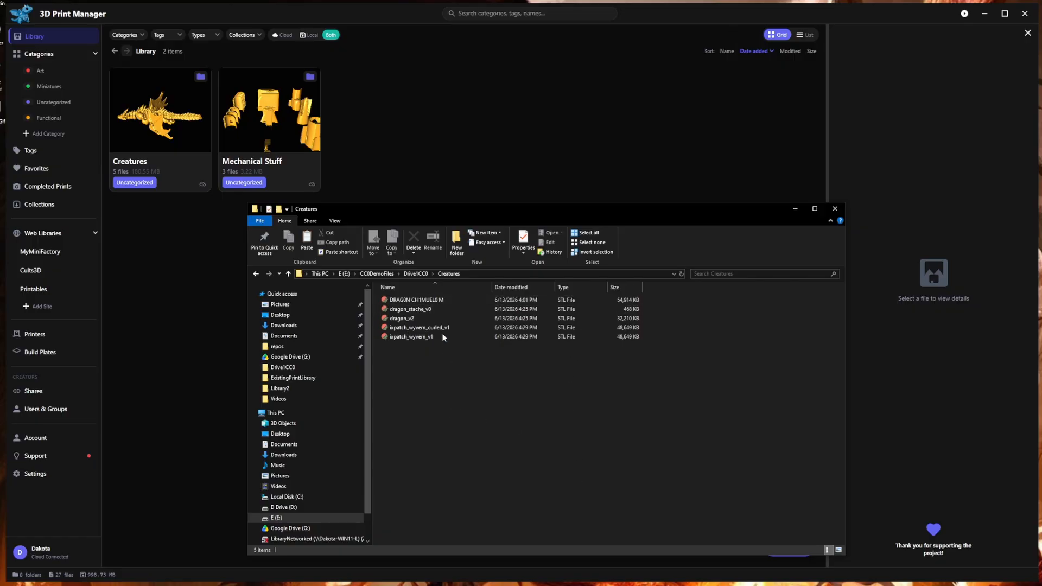
pyautogui.click(416, 274)
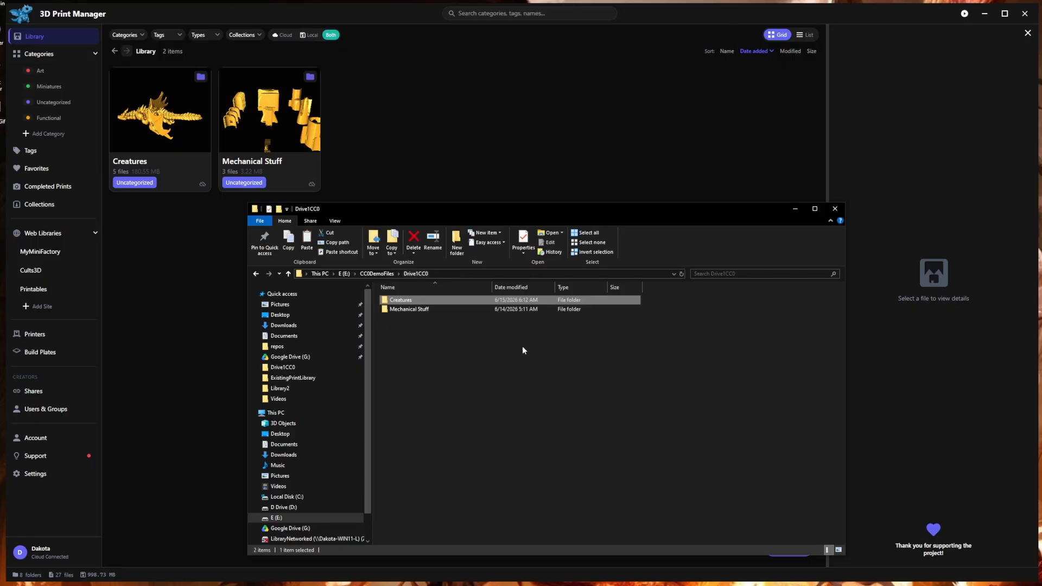
pyautogui.click(377, 273)
pyautogui.doubleClick(414, 311)
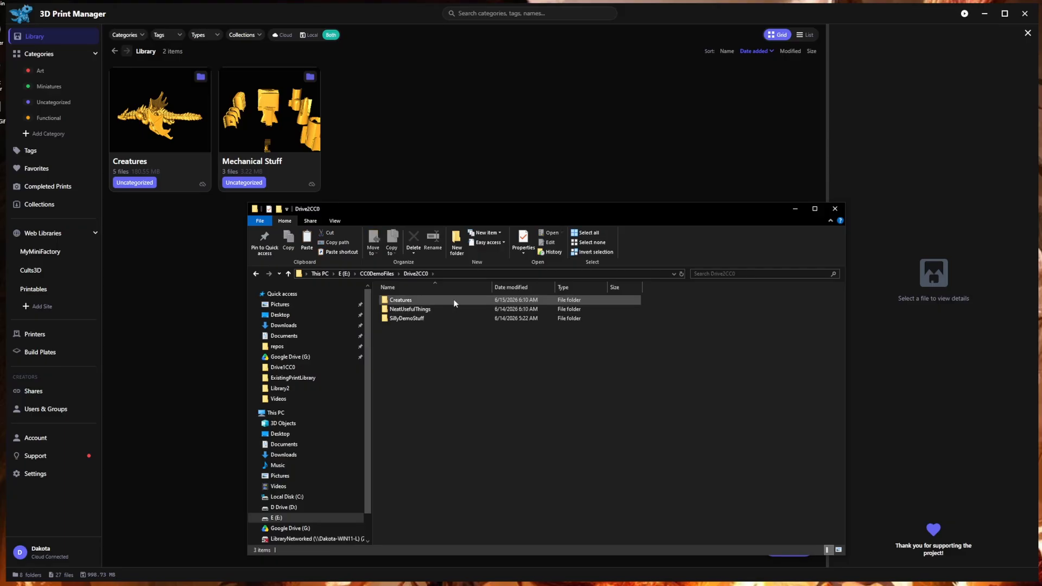
pyautogui.doubleClick(459, 301)
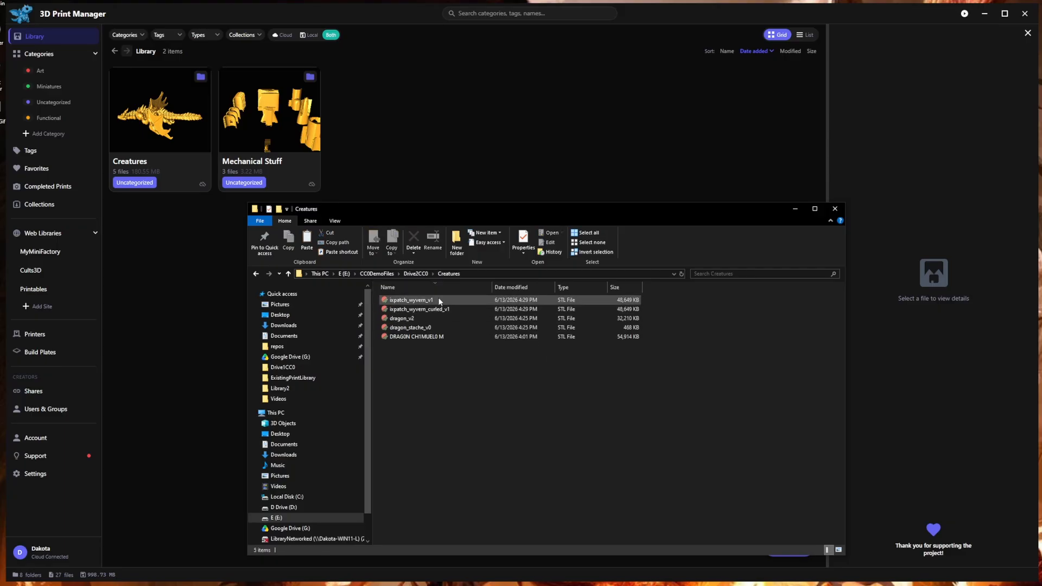
pyautogui.click(437, 318)
pyautogui.keyDown('shift'); pyautogui.click(434, 337); pyautogui.keyUp('shift')
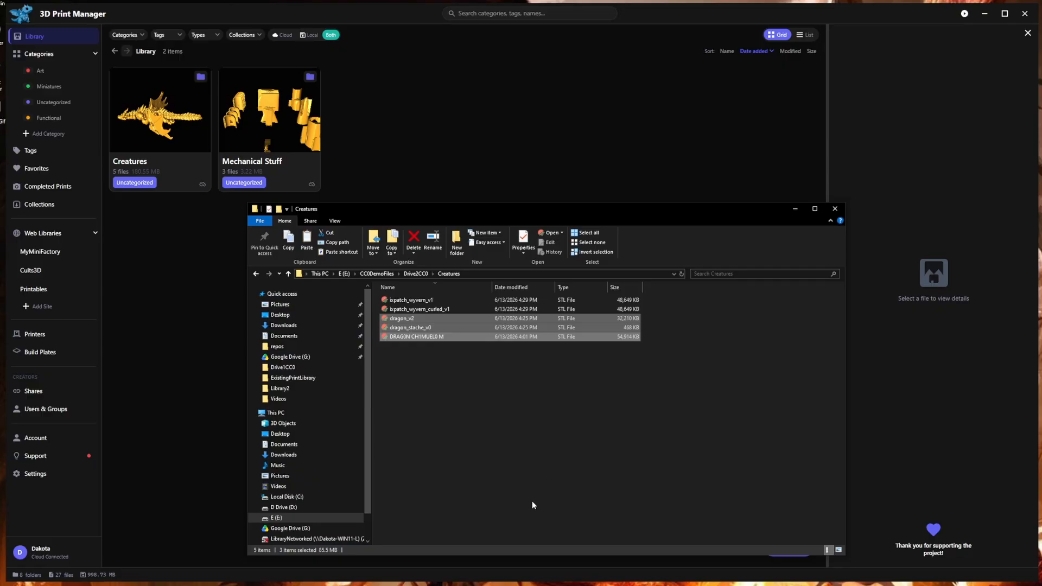
pyautogui.press('Delete')
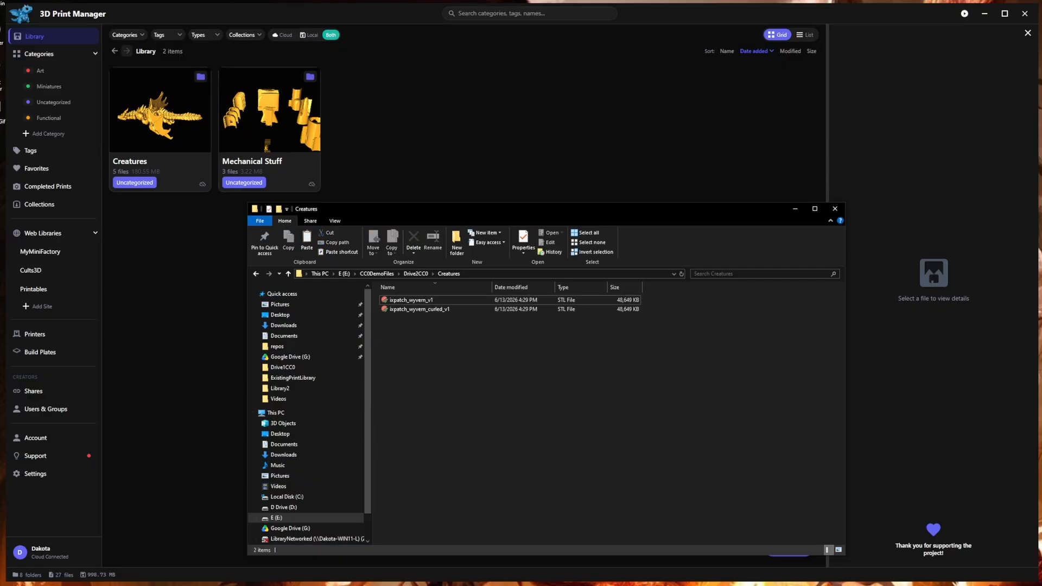
pyautogui.click(172, 294)
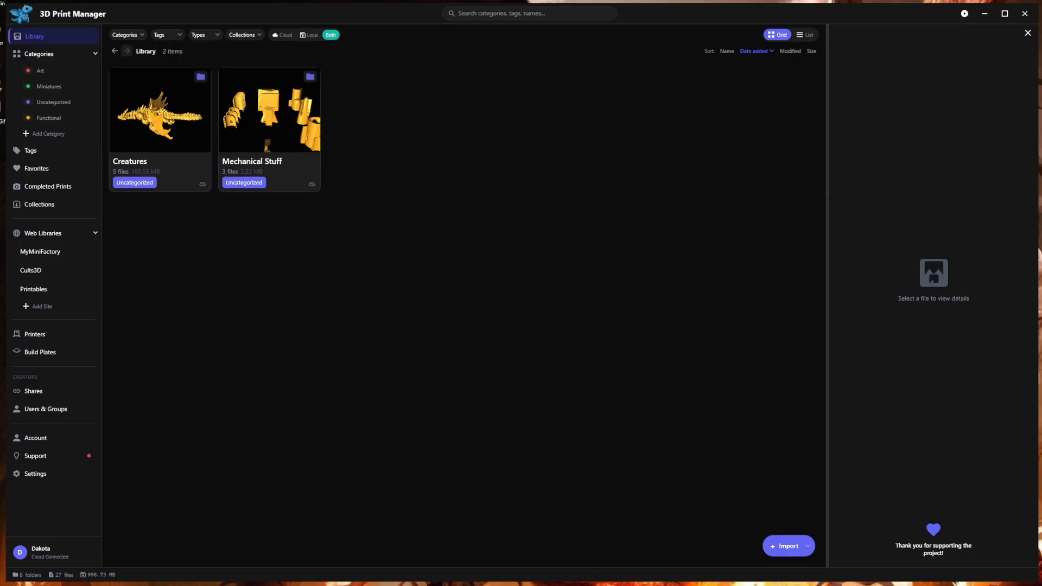
# - Choose E:\CC0DemoFiles\Drive2CC0 as an additional library drive in the storage settings
pyautogui.click(49, 477)
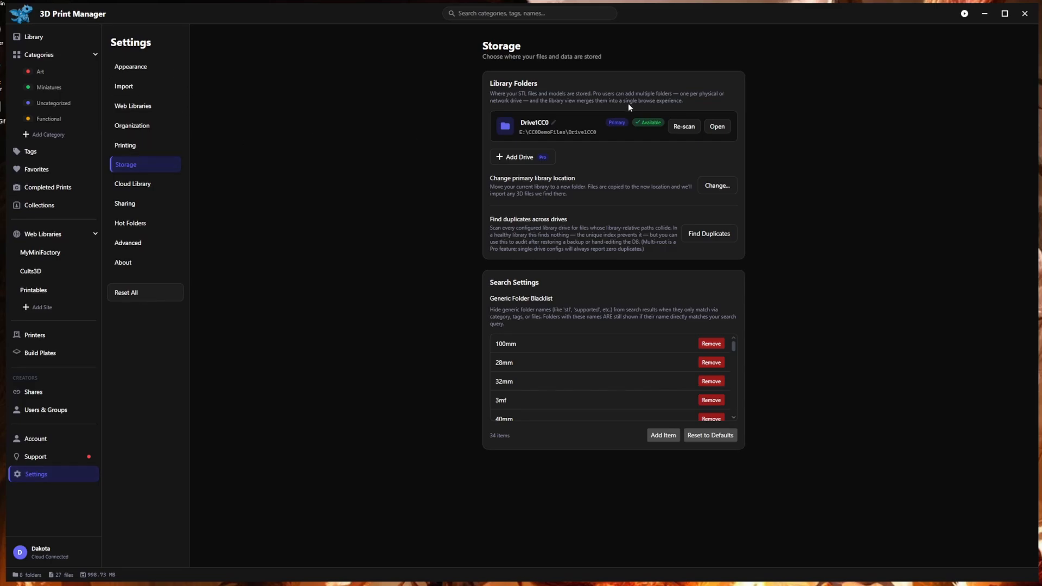
pyautogui.click(515, 157)
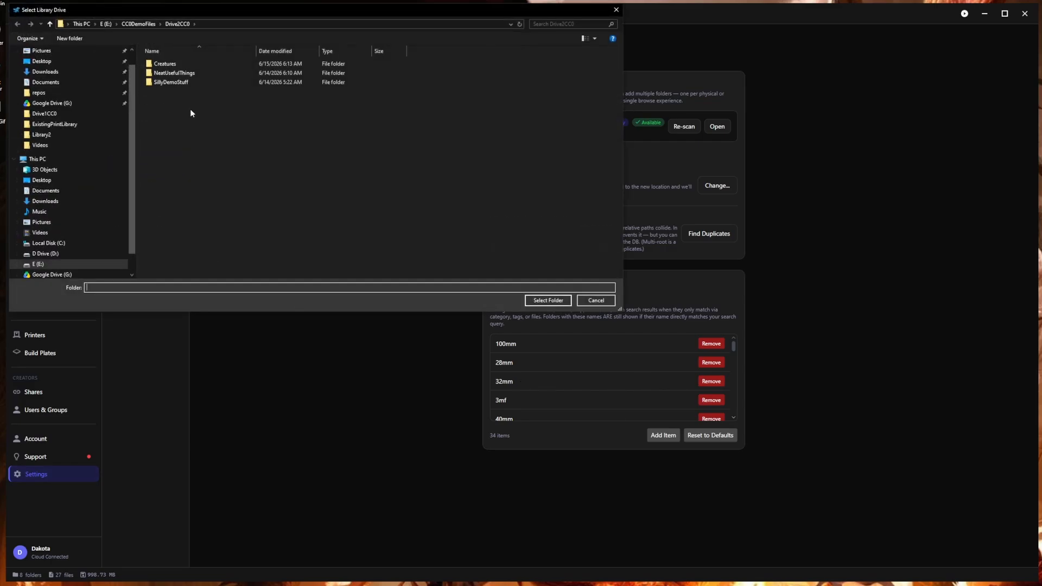
pyautogui.click(140, 25)
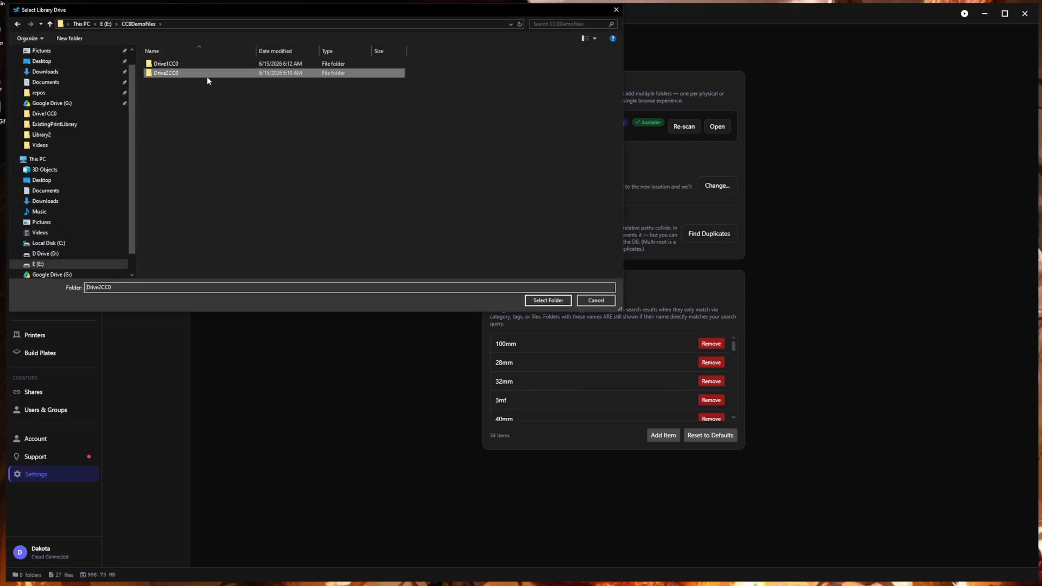
pyautogui.click(207, 77)
pyautogui.click(545, 300)
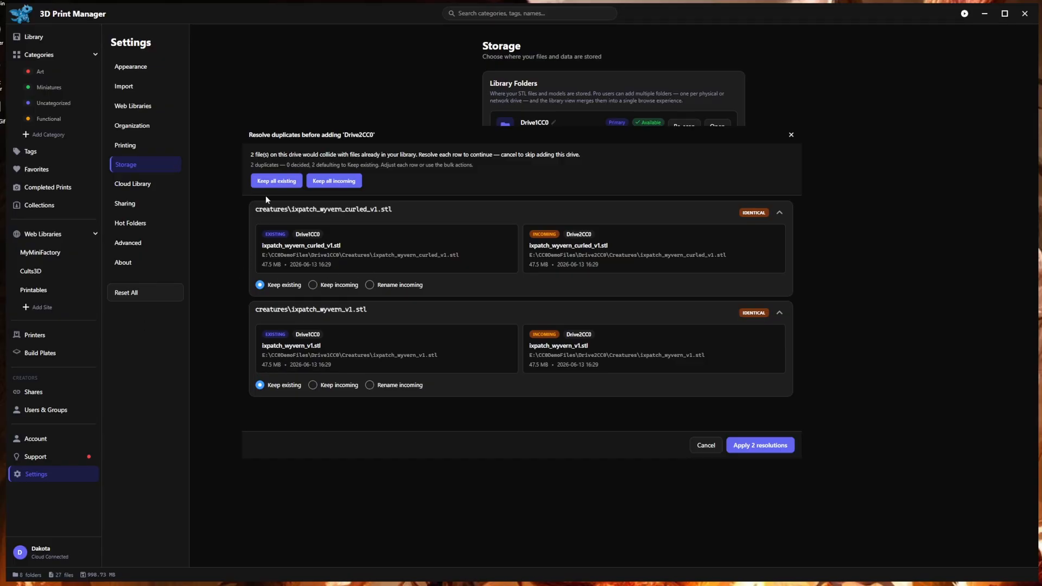
# - Resolve the drive's duplicate files by keeping all incoming ones, finish adding the drive, and return to the library
pyautogui.click(342, 181)
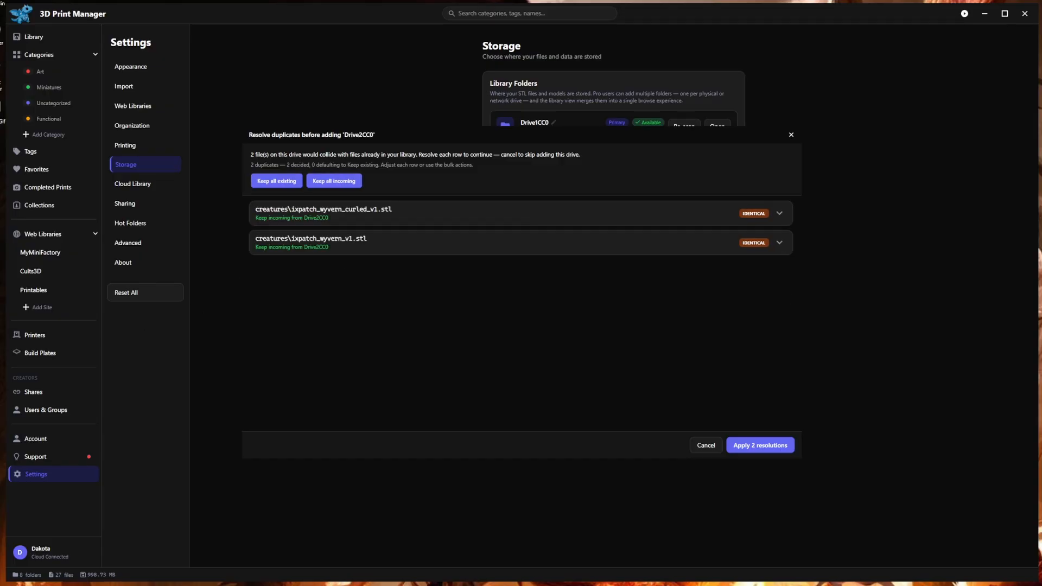
pyautogui.click(788, 448)
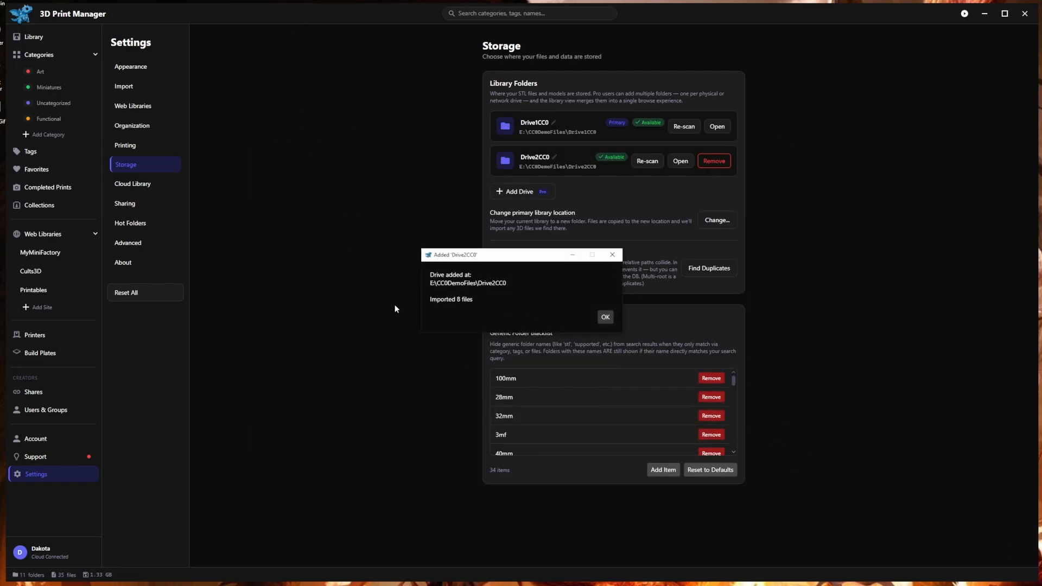
pyautogui.click(604, 317)
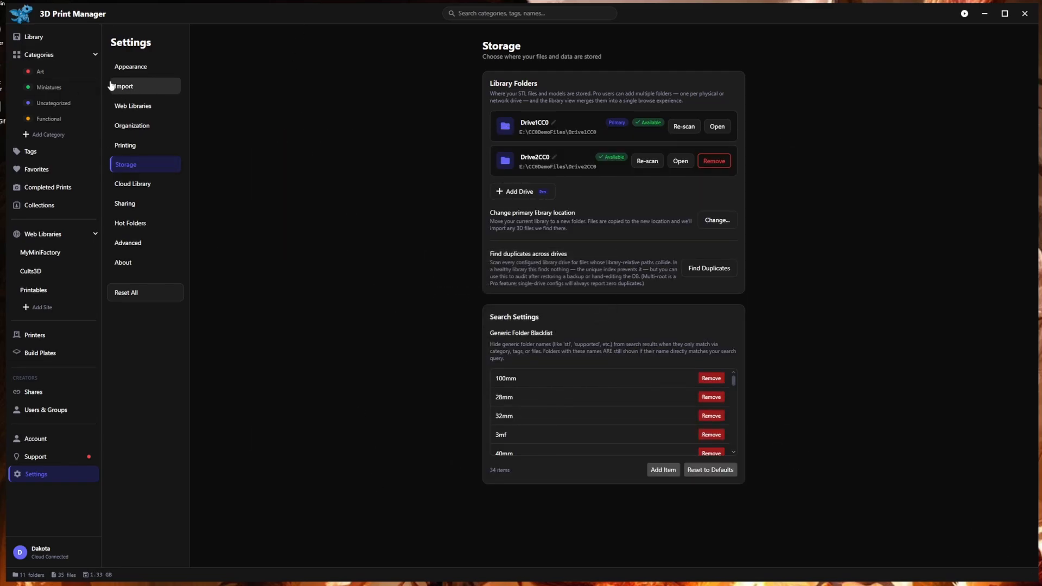
pyautogui.click(56, 38)
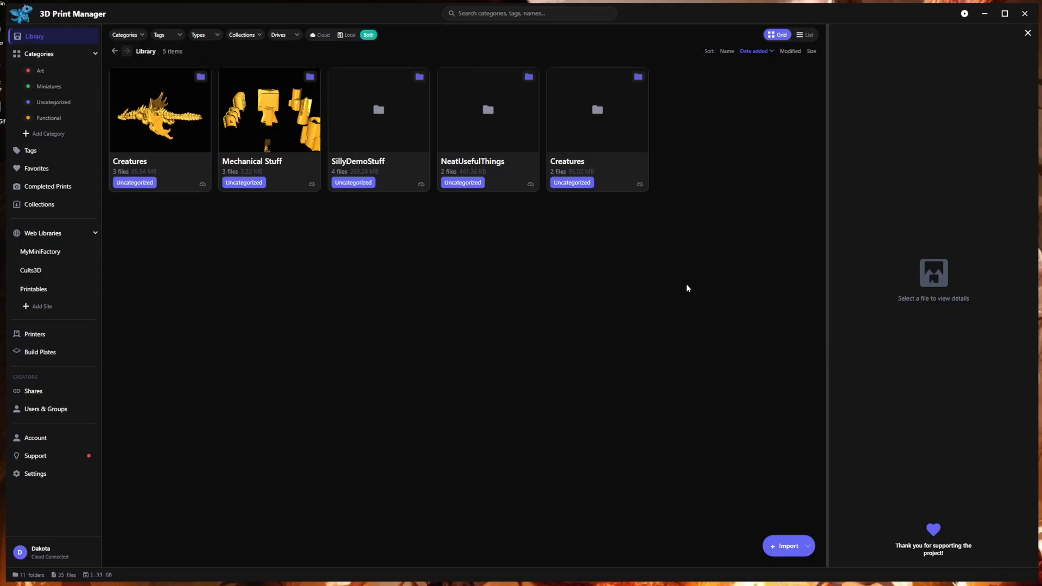
# - Open the two-file Creatures folder, select both wyvern models, and return to the library root
pyautogui.doubleClick(632, 182)
pyautogui.moveTo(688, 245); pyautogui.dragTo(104, 34)
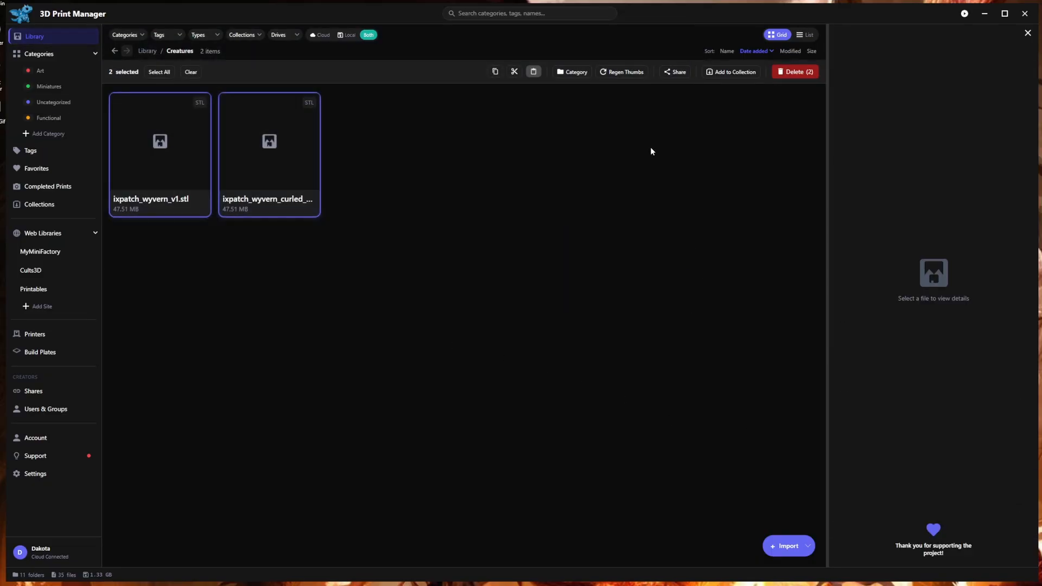
pyautogui.click(147, 51)
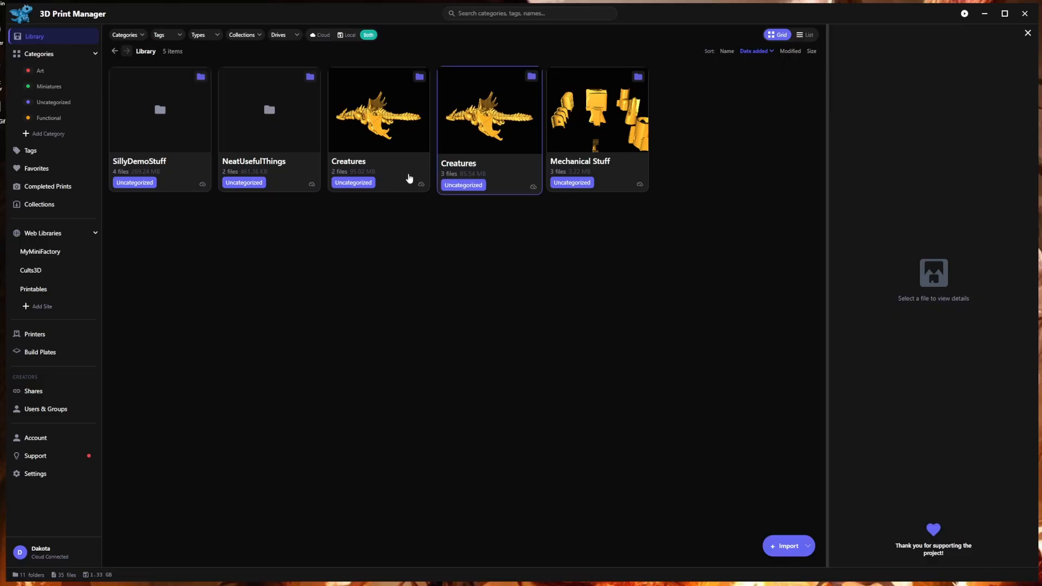
# - Check the drive details of the two-file Creatures folder and its ixpatch_wyvern_curled_v1.stl model, and return to the library root
pyautogui.click(409, 170)
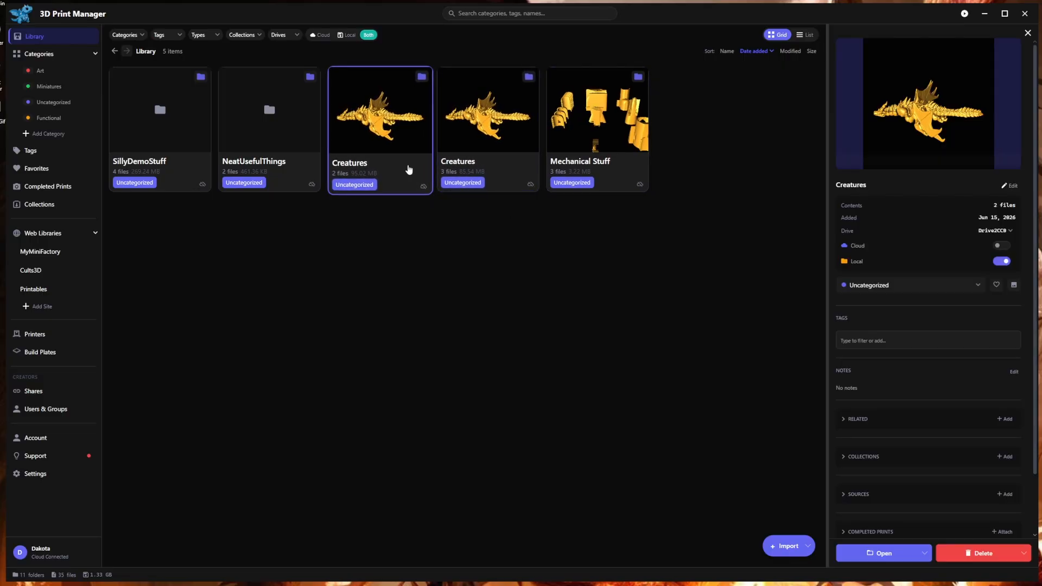
pyautogui.doubleClick(409, 170)
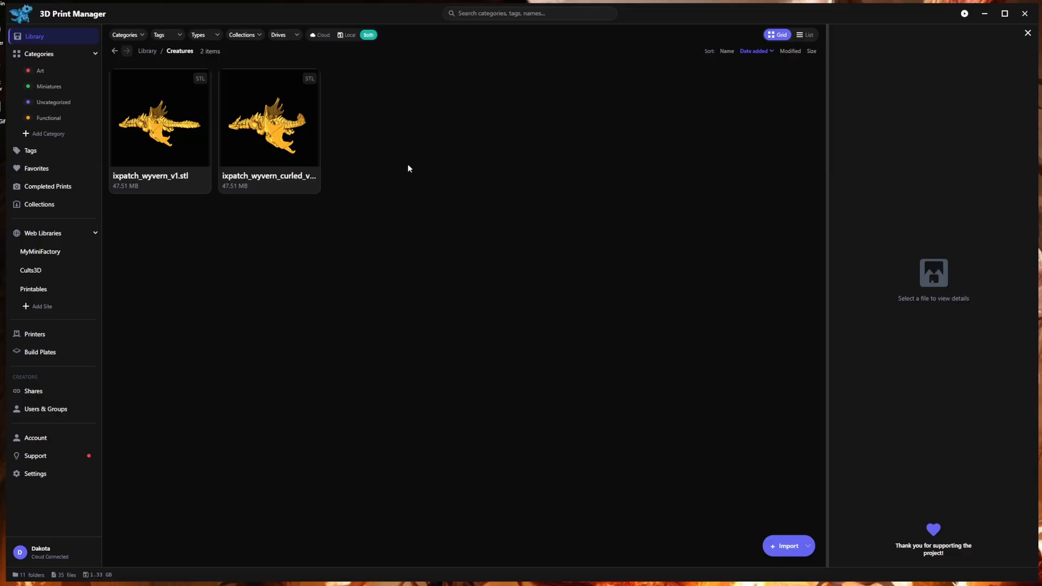
pyautogui.click(277, 181)
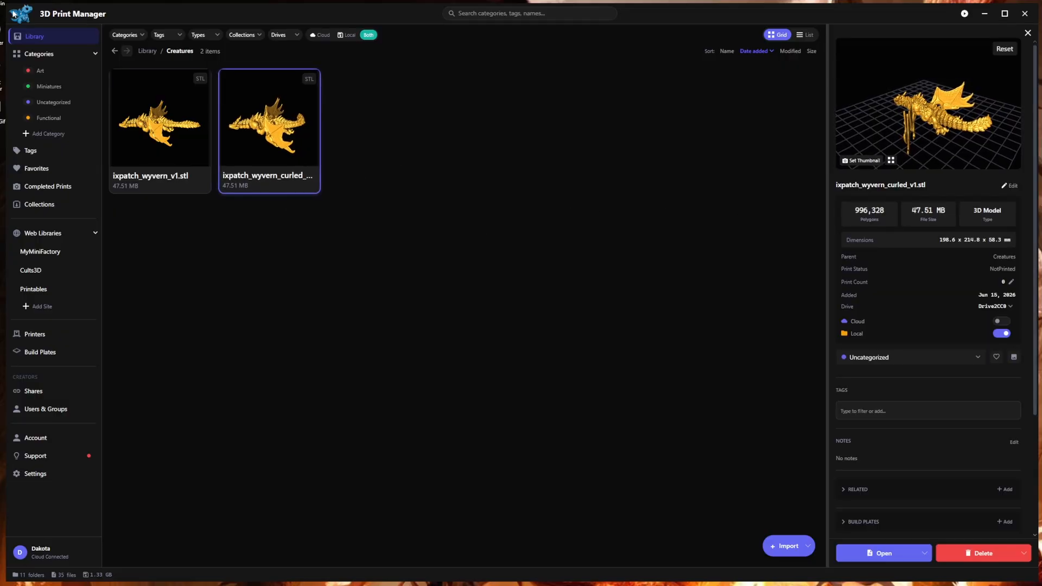
pyautogui.click(147, 50)
# - Open the three-file Creatures folder, check the drive of DRAG0N CH1MUEL0 M.stl, and return to the library root
pyautogui.doubleClick(487, 174)
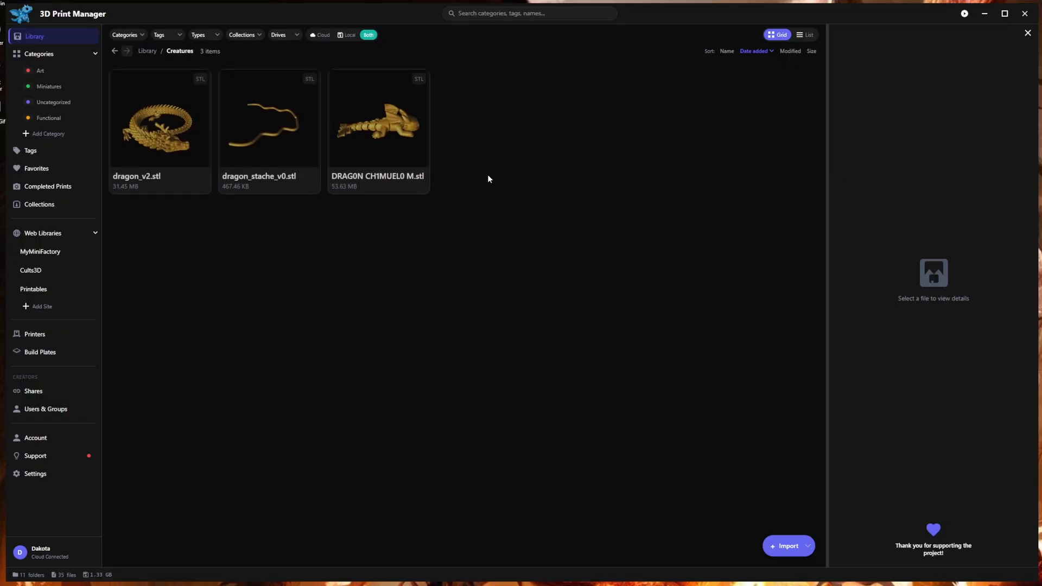
pyautogui.click(356, 159)
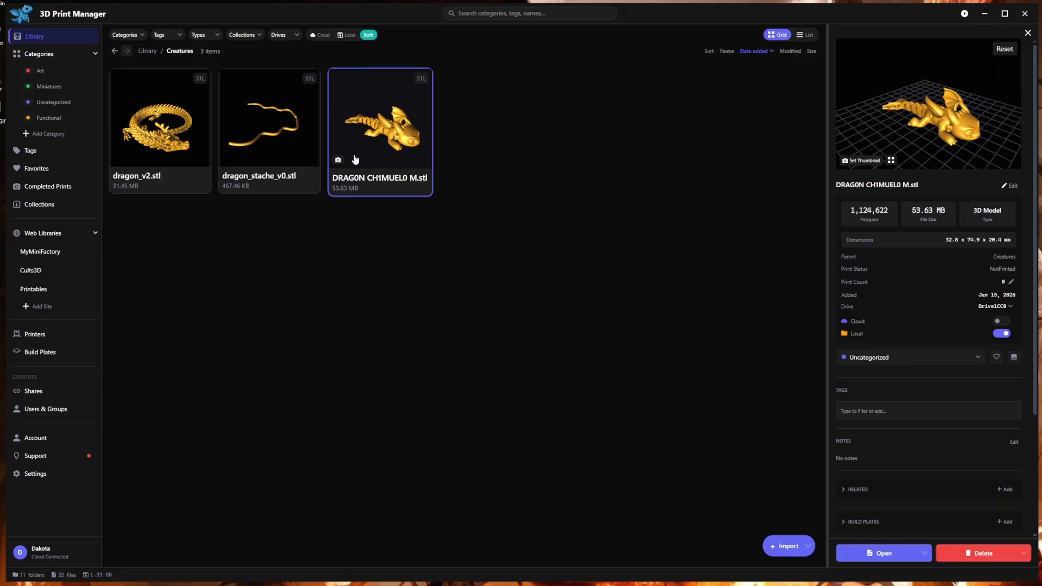
pyautogui.click(147, 50)
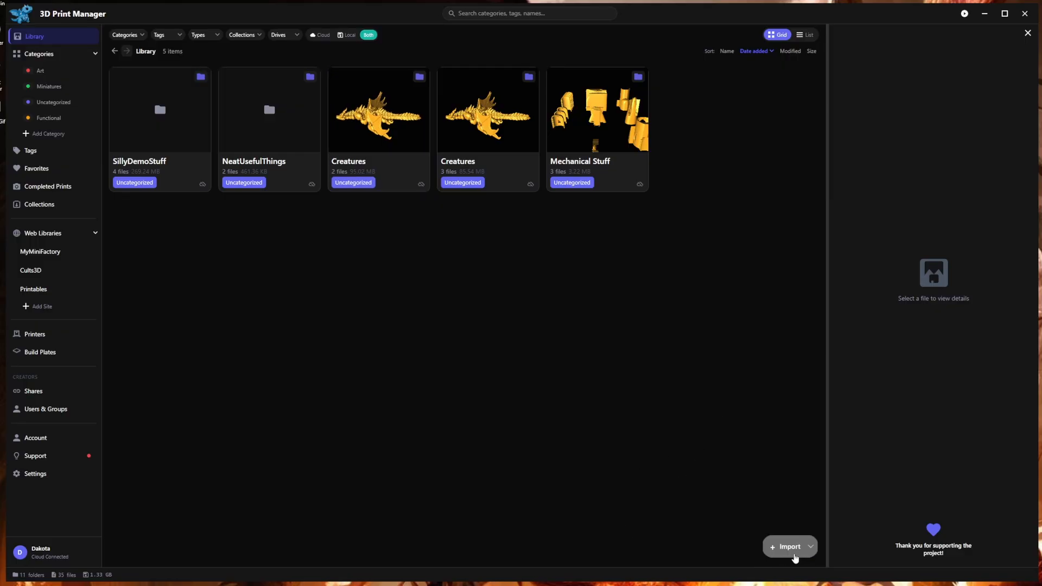
# - Choose vizierabusfietshelm-urban-i-30-51-55cm_v20.3mf for import, view the available destination drives, and cancel the import
pyautogui.click(793, 554)
pyautogui.click(776, 513)
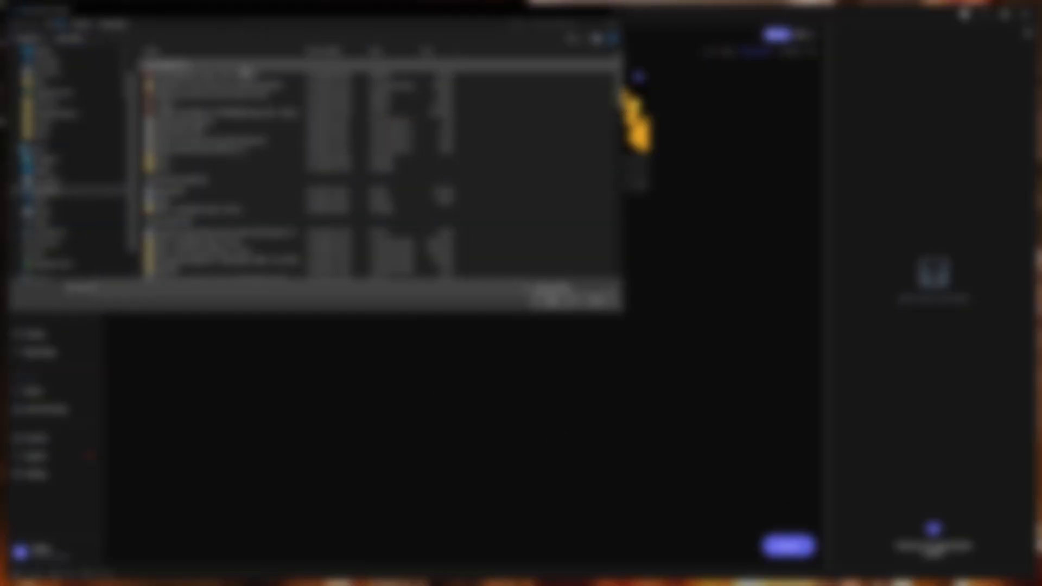
pyautogui.doubleClick(235, 76)
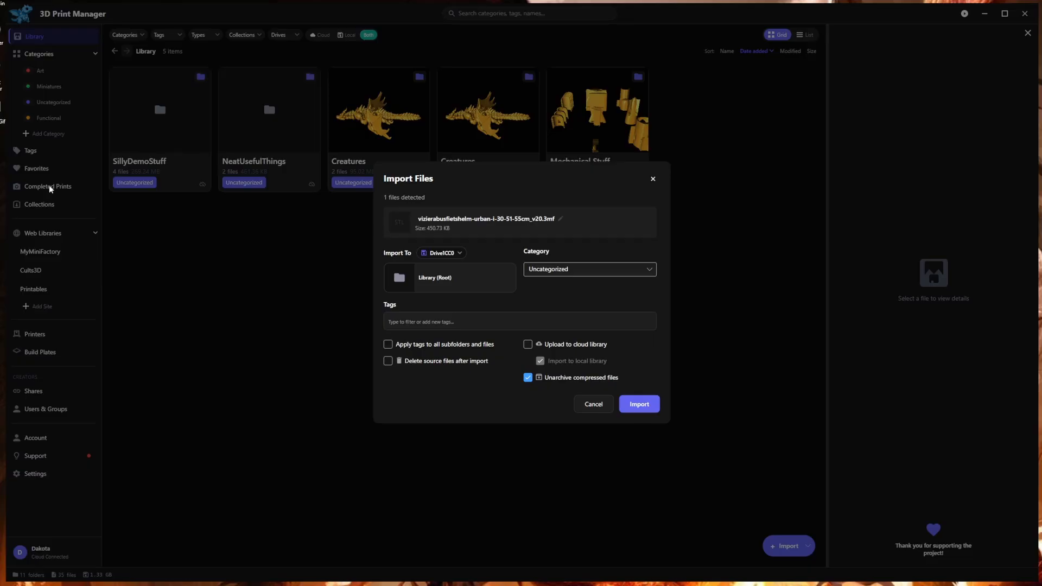
pyautogui.click(444, 254)
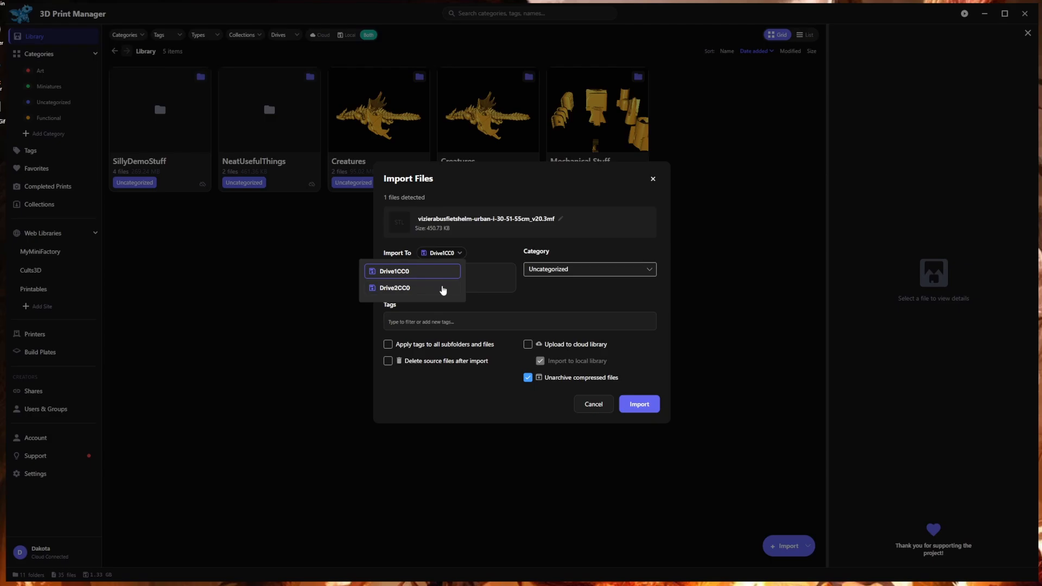
pyautogui.click(543, 294)
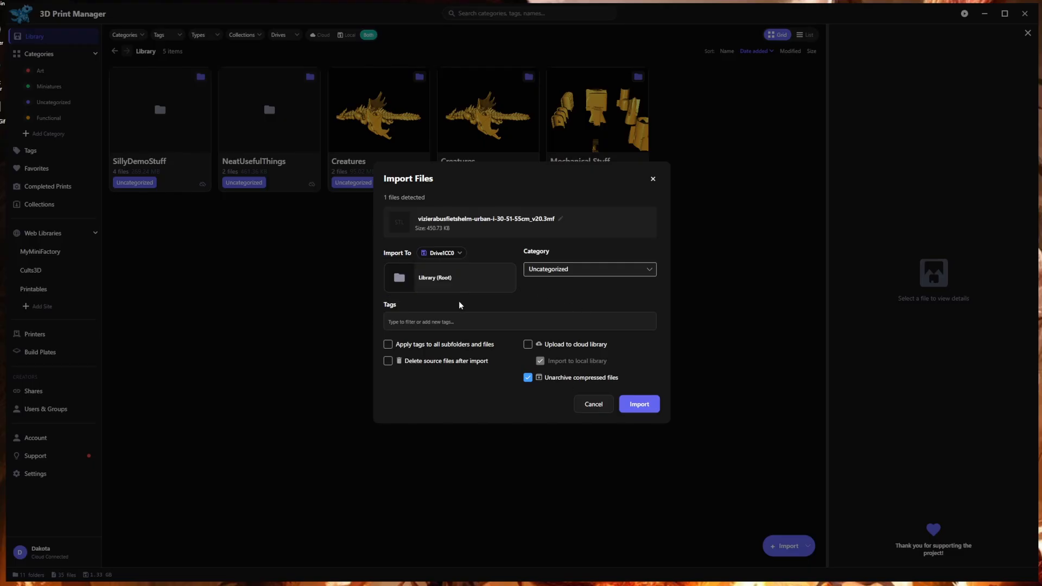
pyautogui.click(599, 434)
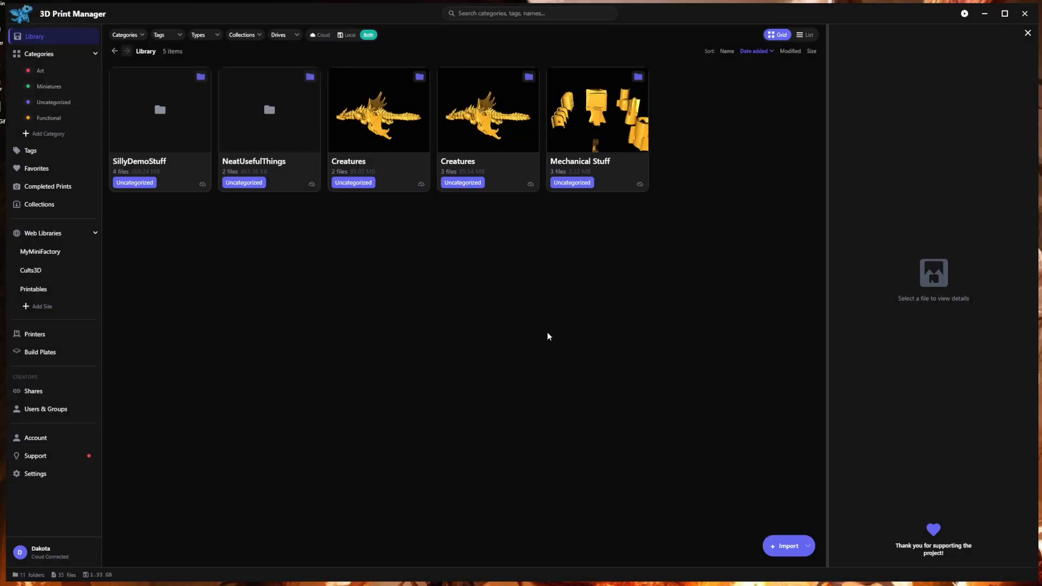